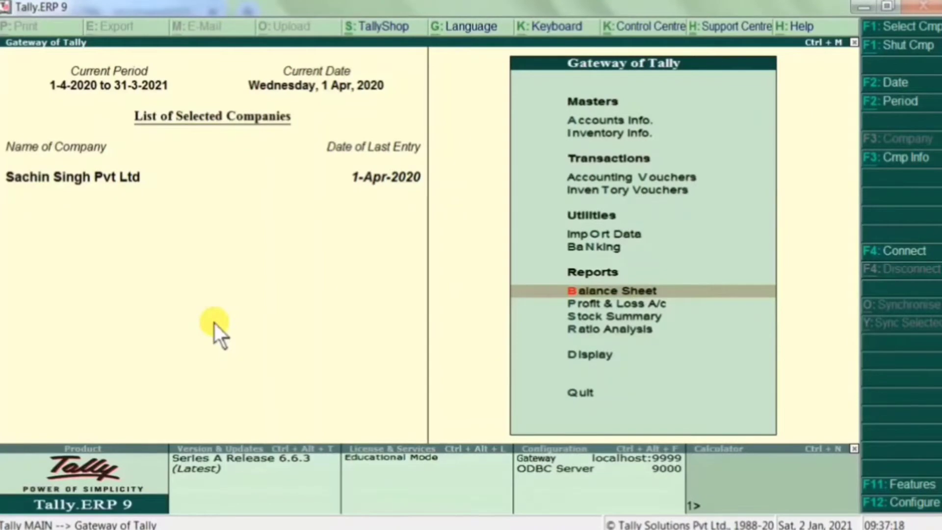
- Drill from Balance Sheet into Sundry Debtors and show the second debtor's bill-wise outstanding view
key(Return)
key(Right)
key(Down)
key(Return)
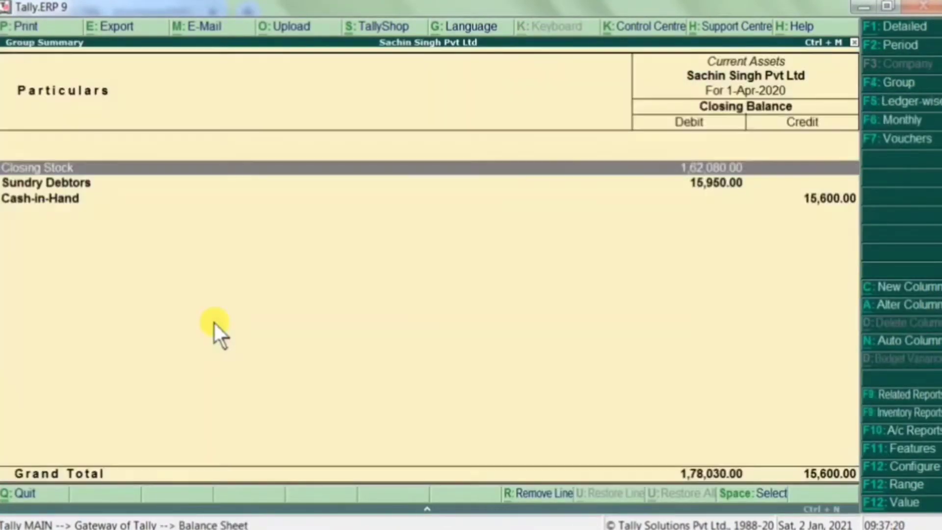
key(Down)
key(Return)
key(Down)
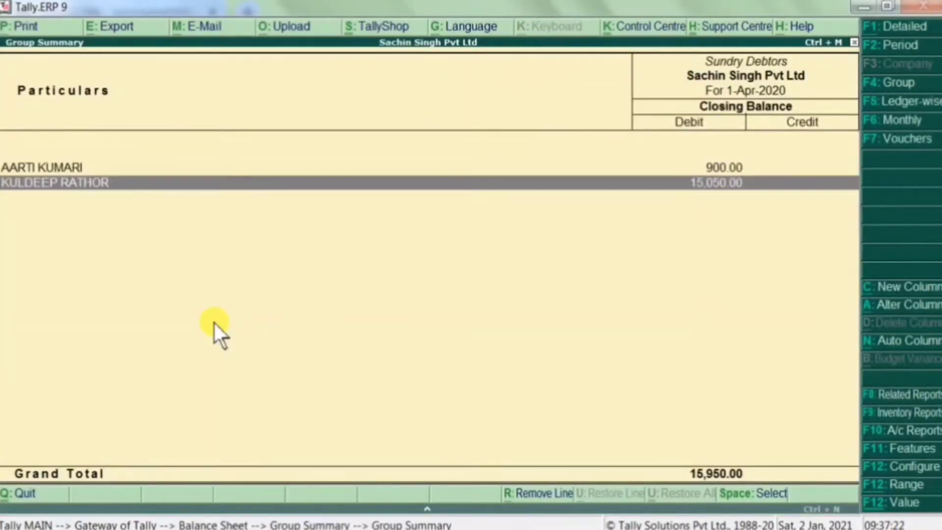
key(Return)
key(Return)
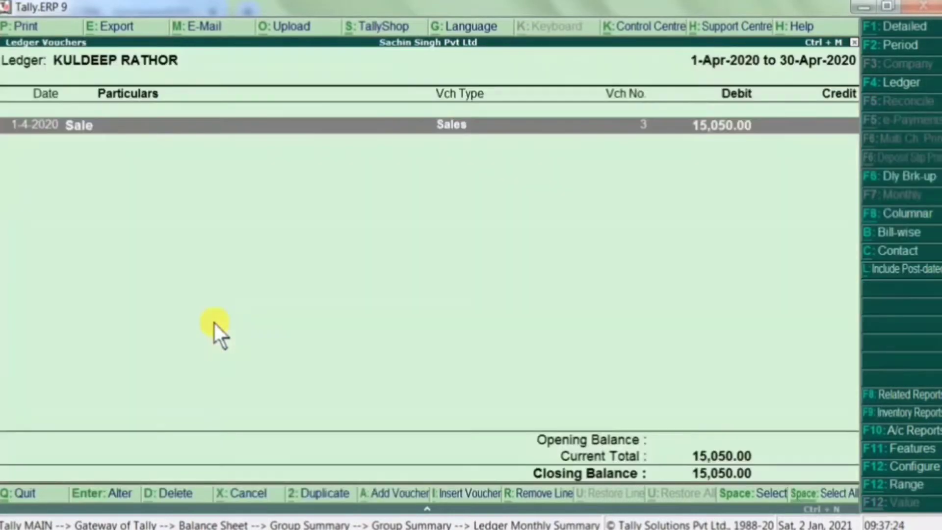
key(alt+b)
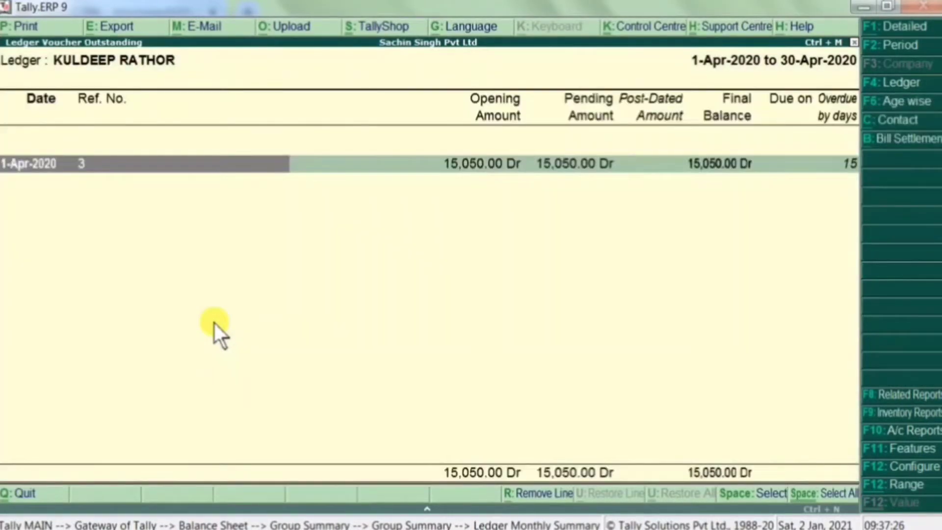
- Set Print Reminder Letter and Show Contact Details to Yes and generate the print preview
key(alt+p)
key(n)
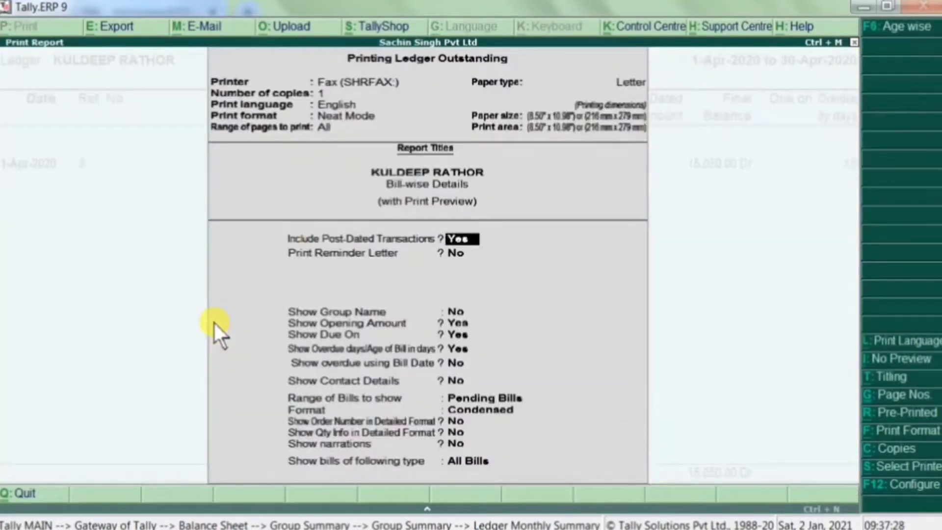
key(Return)
key(y)
key(Return)
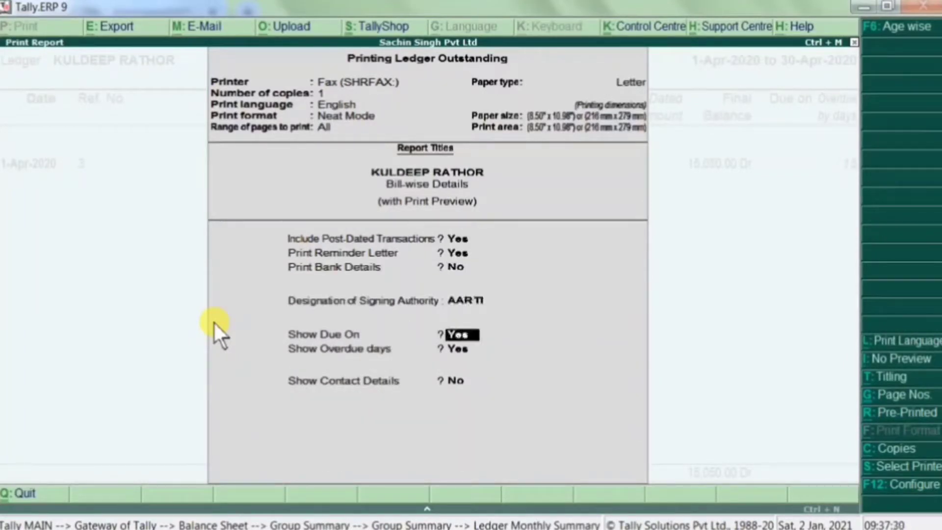
key(Return)
key(Return)
key(y)
key(Return)
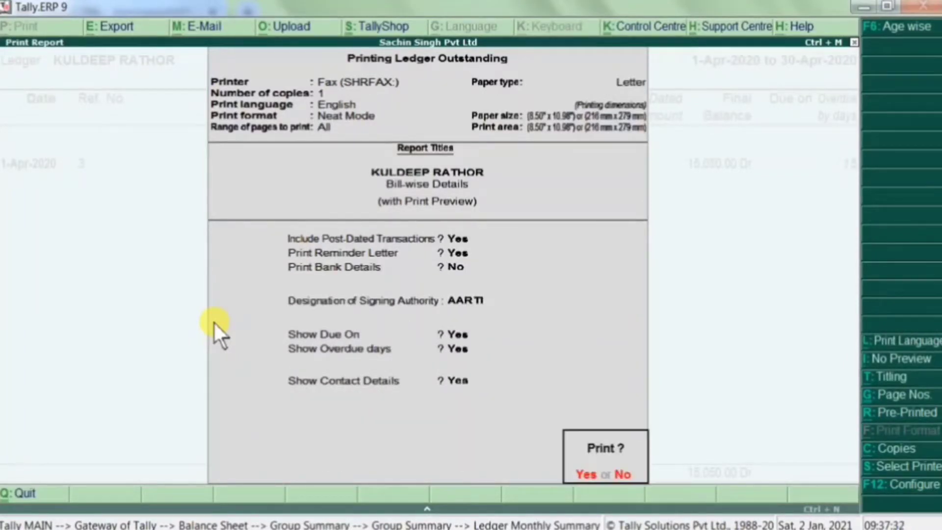
key(Return)
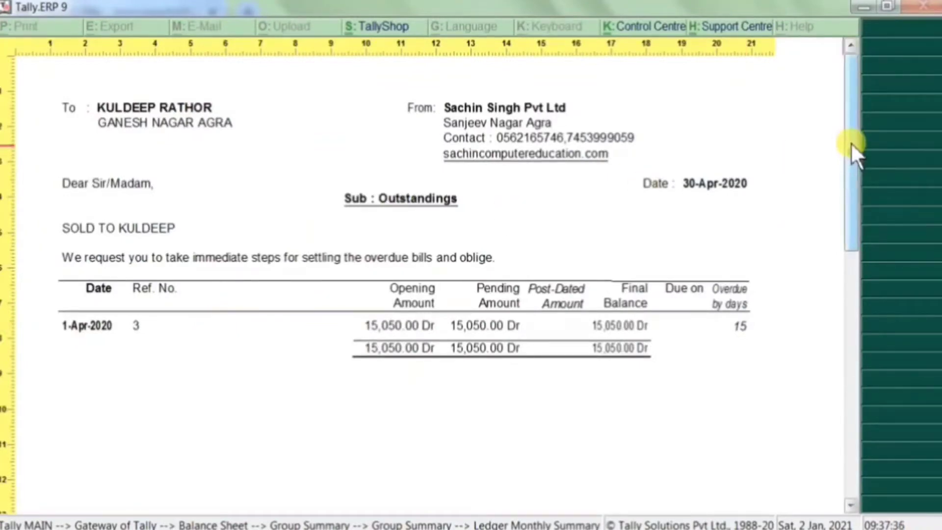
- View the reminder letter preview as a full page, then close it
mouse_move(850, 146)
mouse_down()
mouse_move(841, 255)
mouse_move(841, 157)
mouse_up()
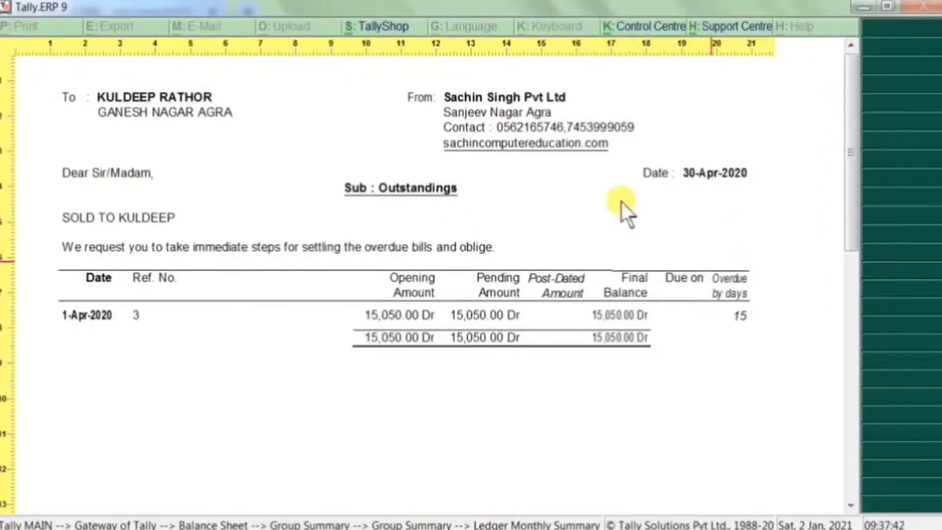
click(495, 254)
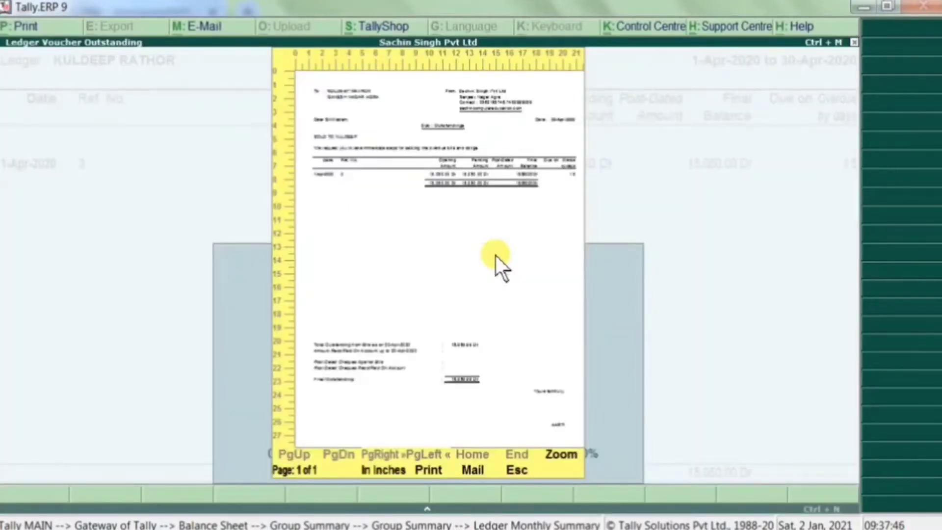
key(Escape)
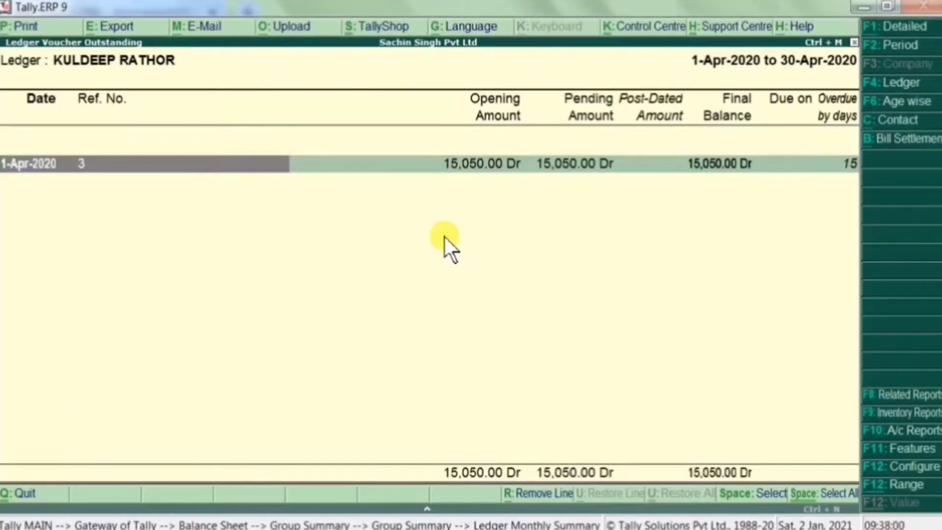
- Back out of the ledger reports and close the Balance Sheet to reach Gateway
key(Escape)
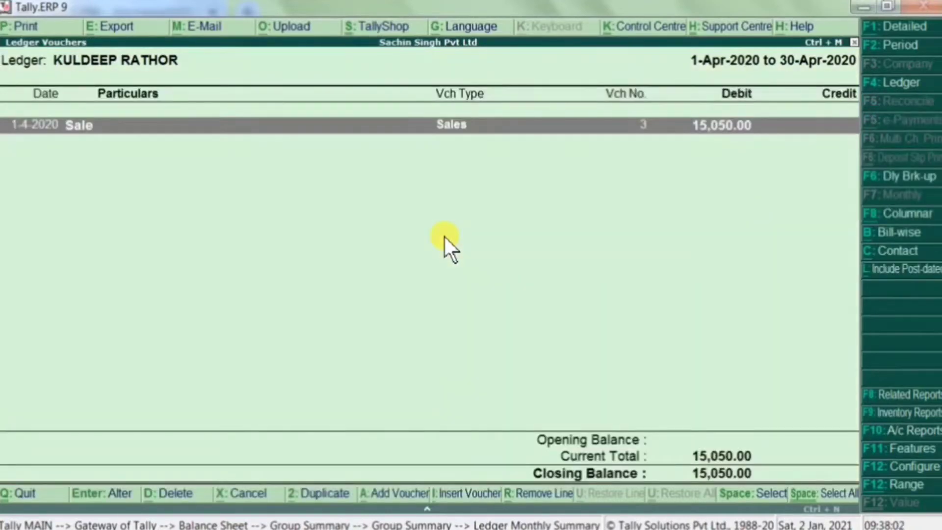
key(Escape)
key(Return)
key(Escape)
key(Escape)
key(Escape)
key(Escape)
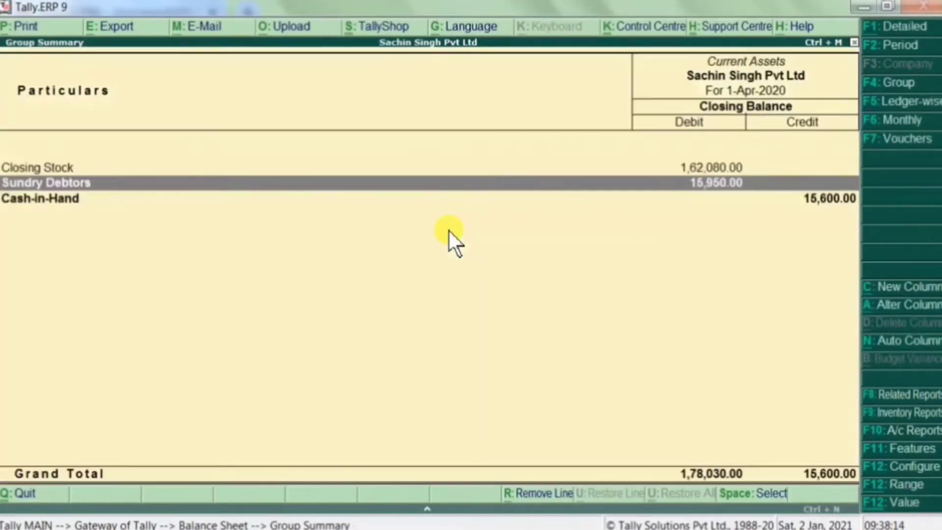
key(Escape)
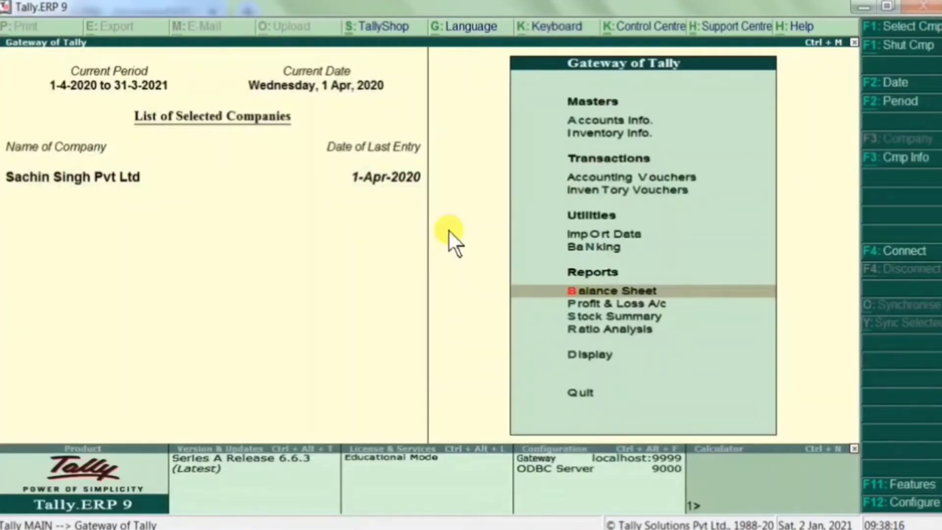
- Reopen the Balance Sheet down to the Sundry Debtors ledger list
key(Down)
key(Up)
key(Return)
key(Right)
key(Down)
key(Return)
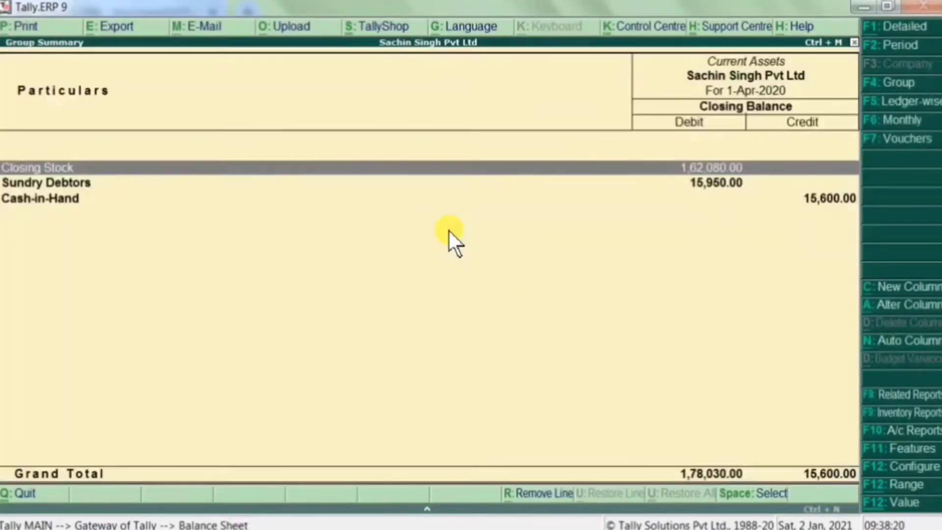
key(Down)
key(Return)
- Show the second debtor's April bill-wise outstanding report and its print settings
key(Down)
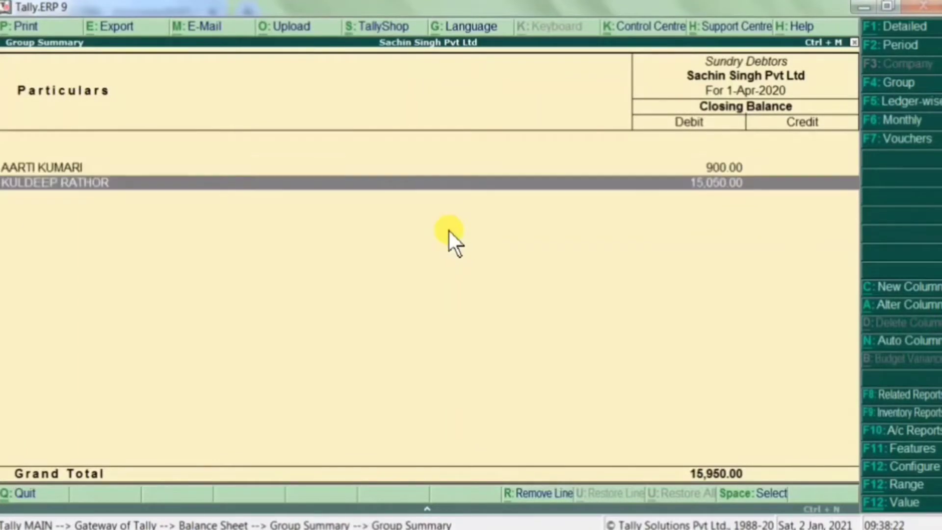
key(Return)
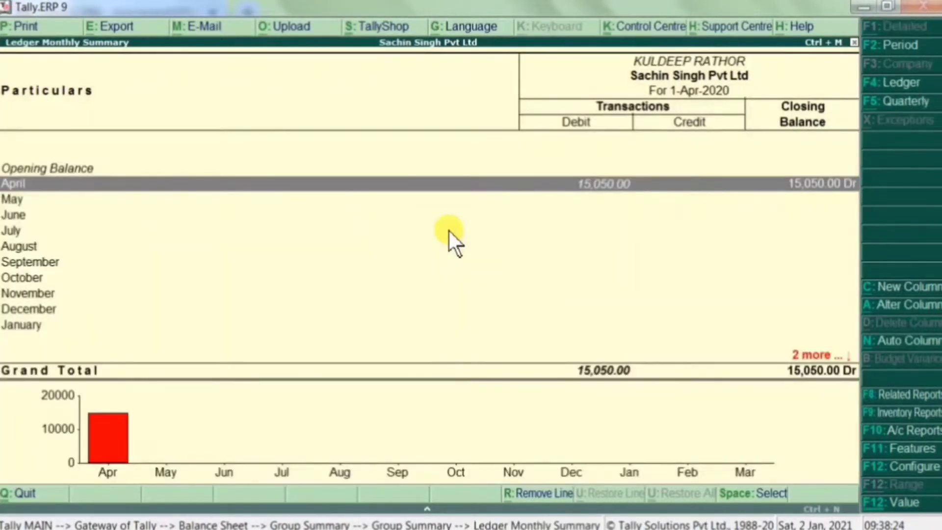
key(Return)
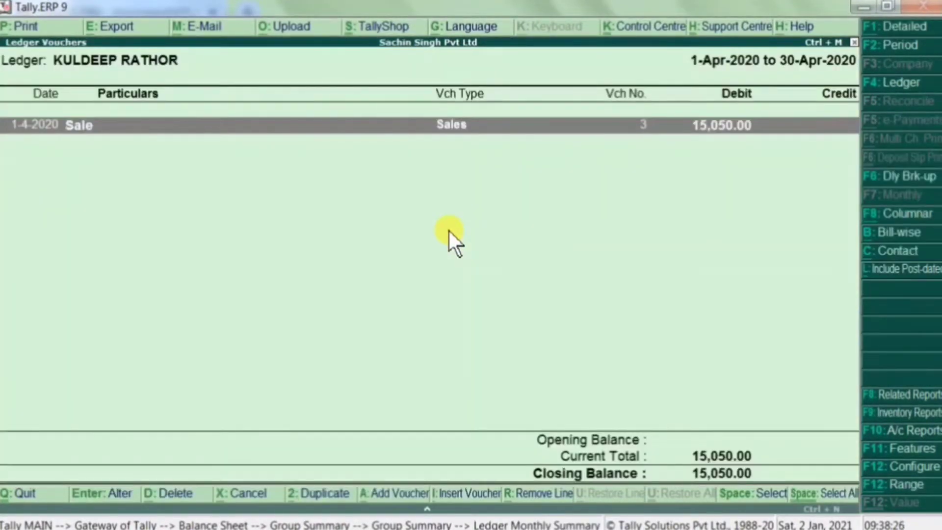
key(alt+b)
key(alt+p)
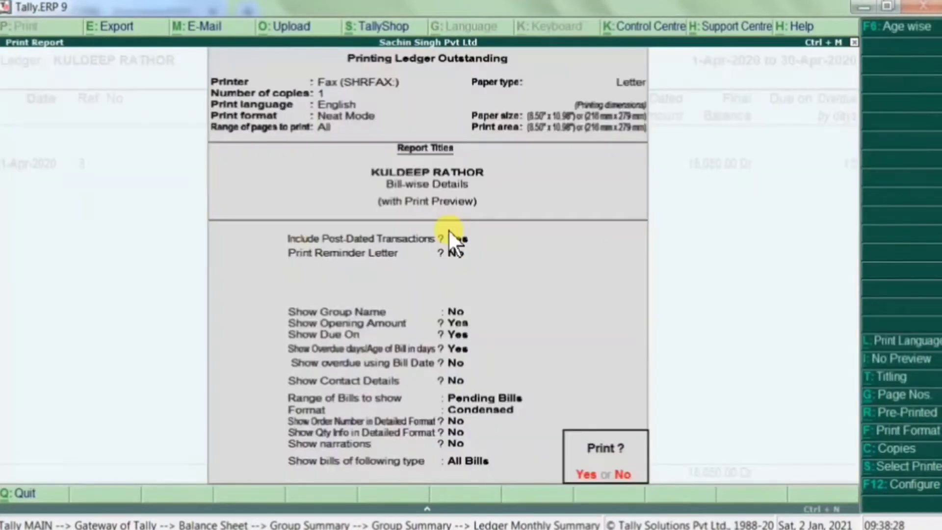
- Turn Print Reminder Letter and Show Contact Details to Yes and accept printing to preview
click(450, 234)
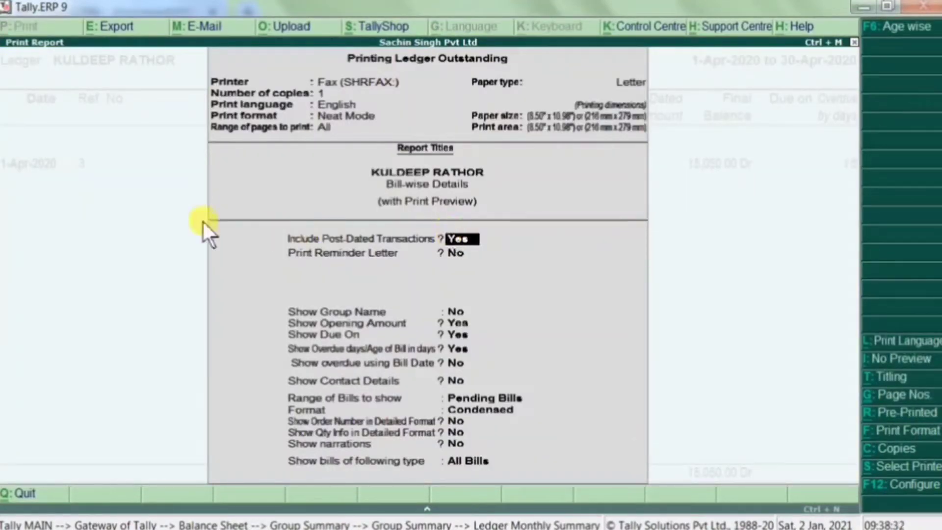
key(Return)
text(y)
key(Return)
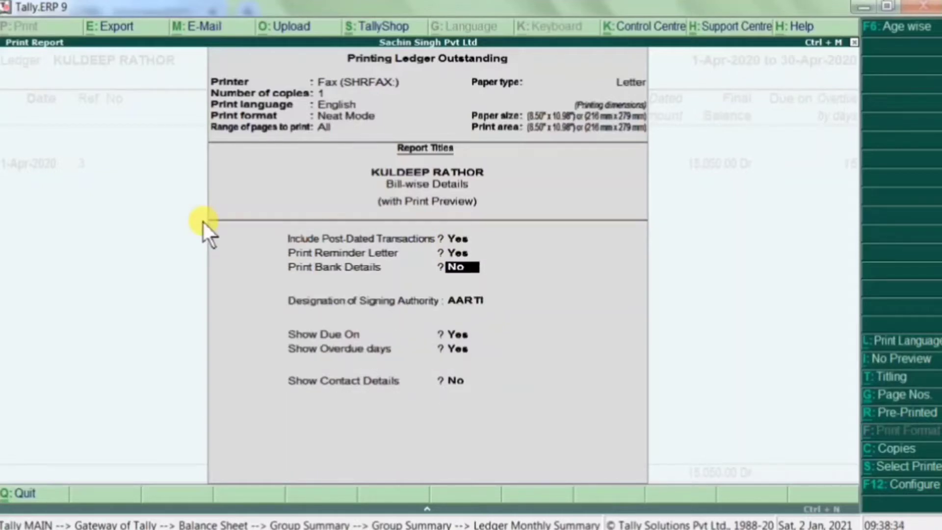
key(Return)
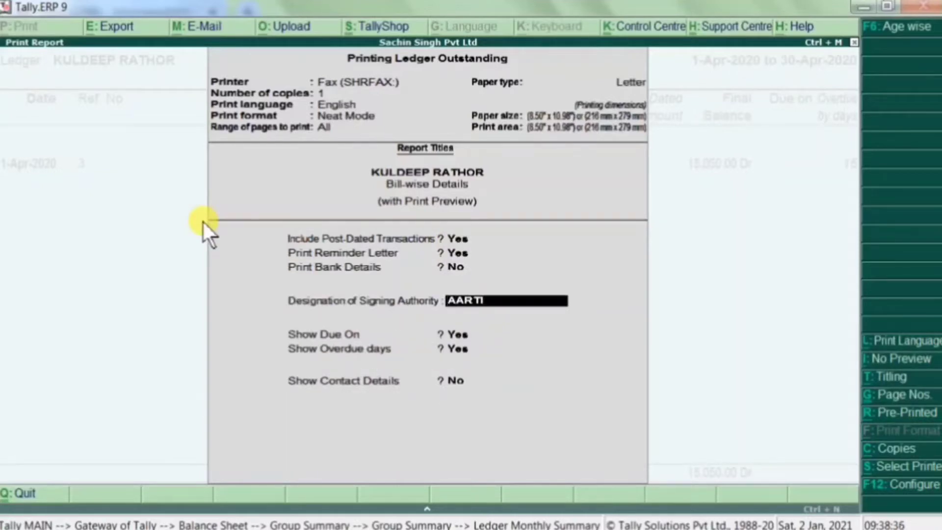
key(Return)
key(Return)
key(Return)
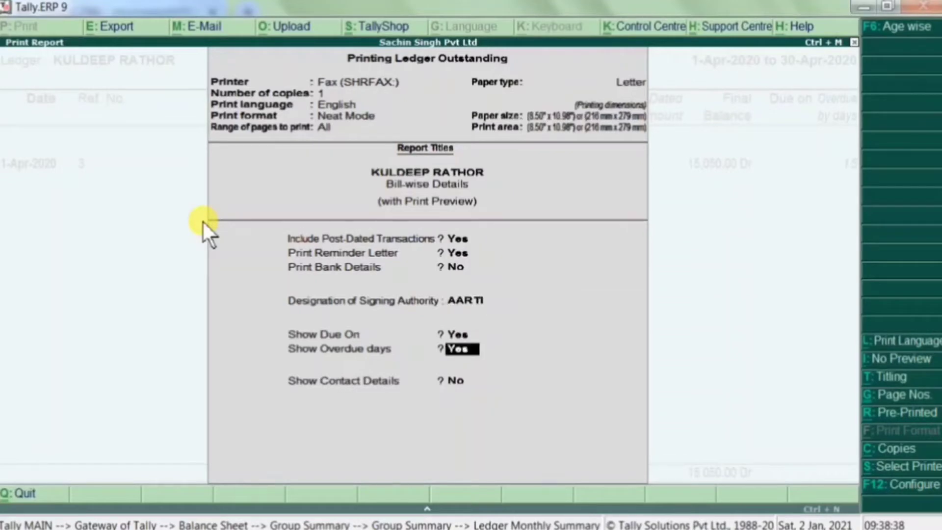
text(y)
key(Return)
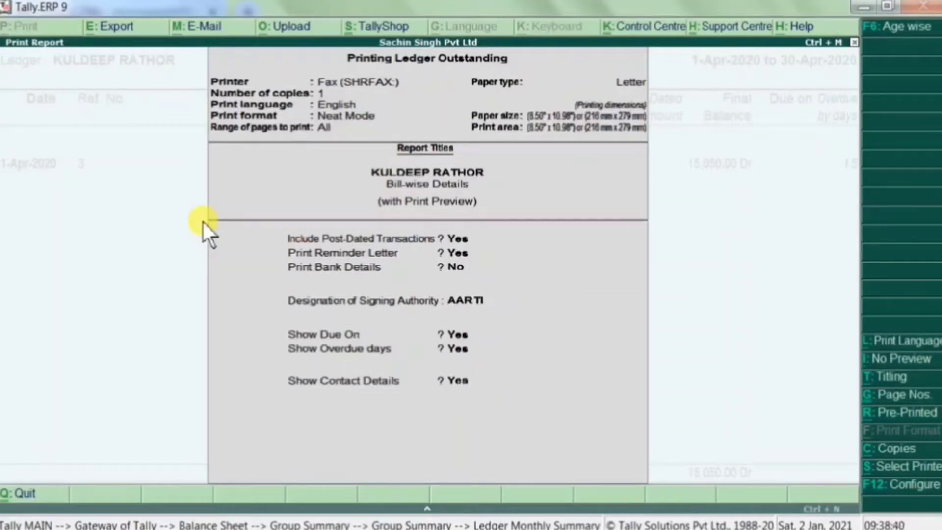
key(Return)
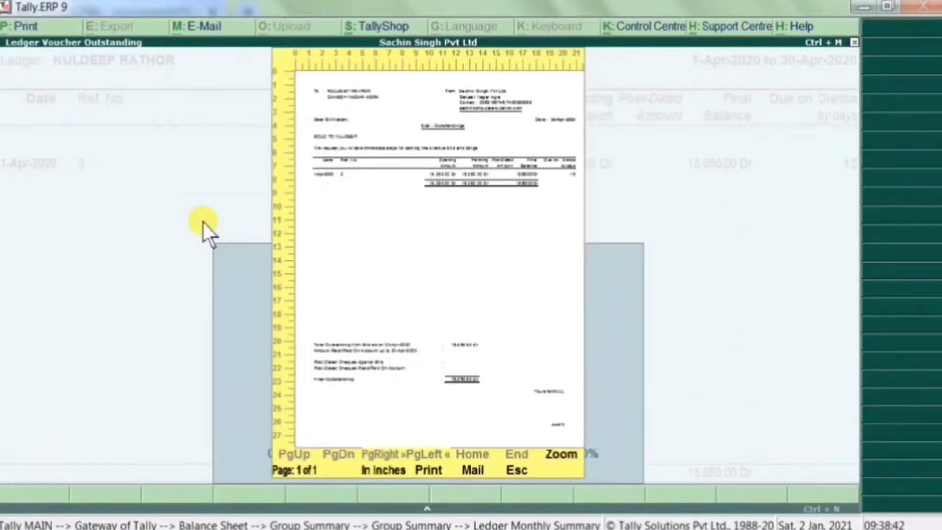
- Zoom the letter preview in and back out, then bring up its Mail Preview settings
key(Return)
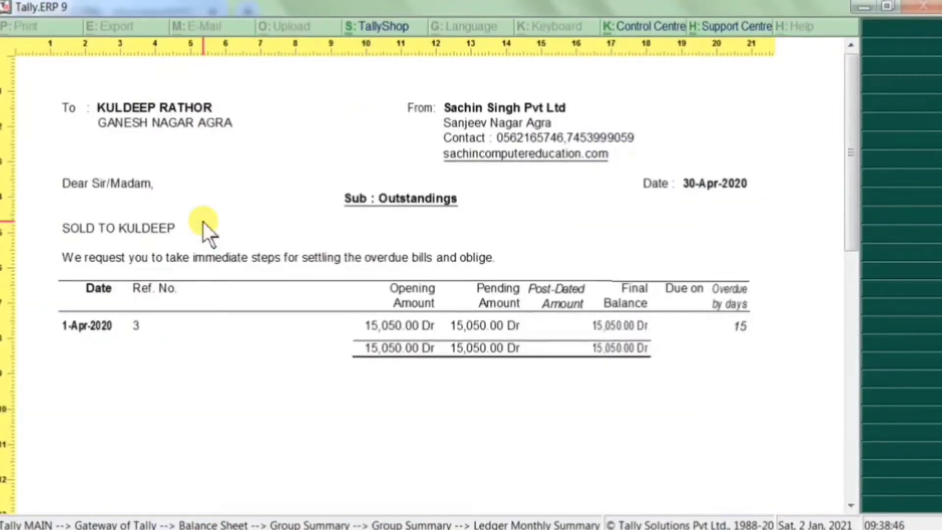
key(Return)
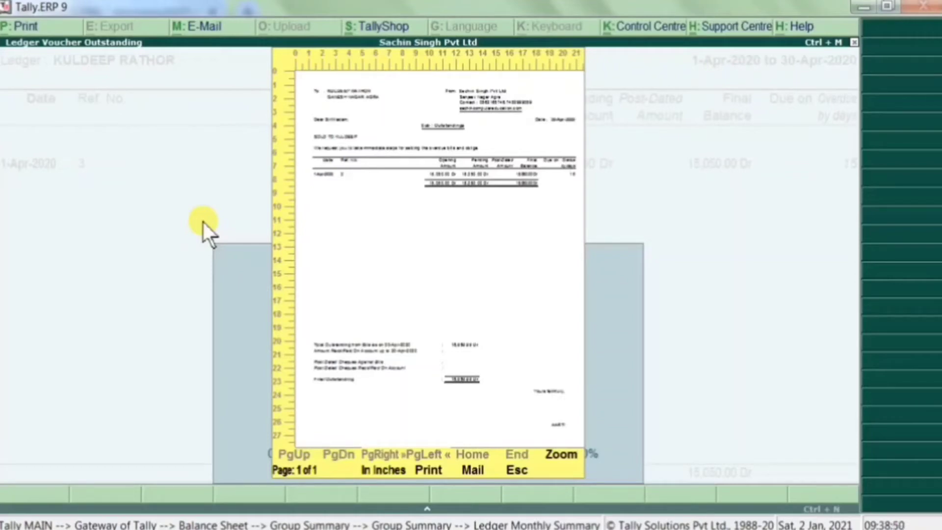
key(m)
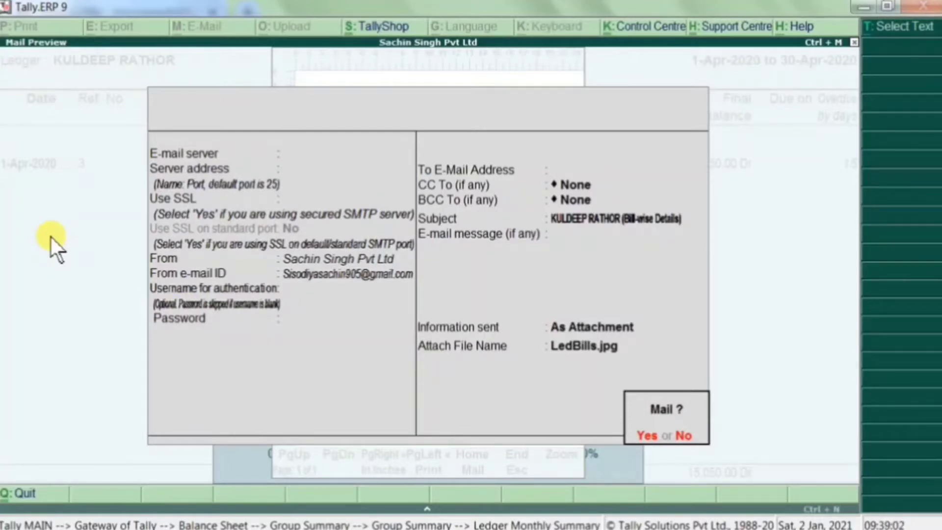
- Choose Gmail from the Common Mail Servers list as the e-mail server
key(n)
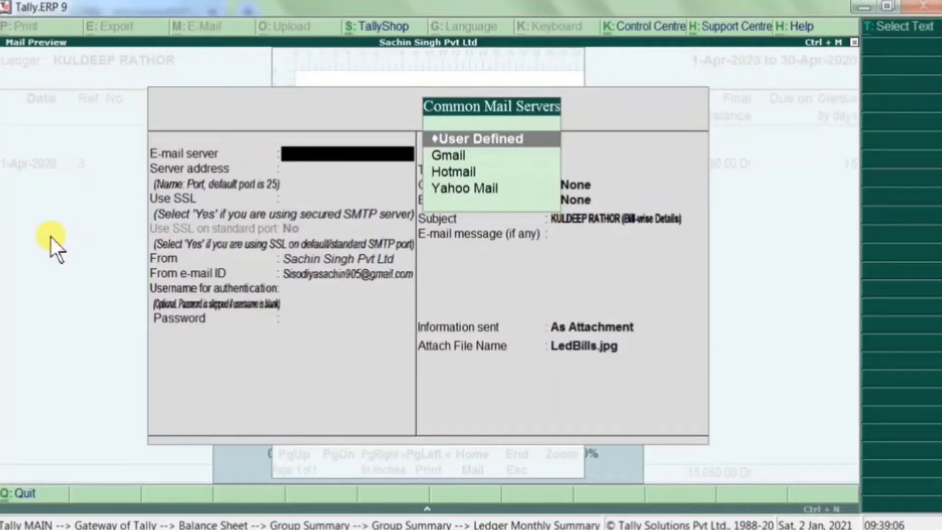
key(Down)
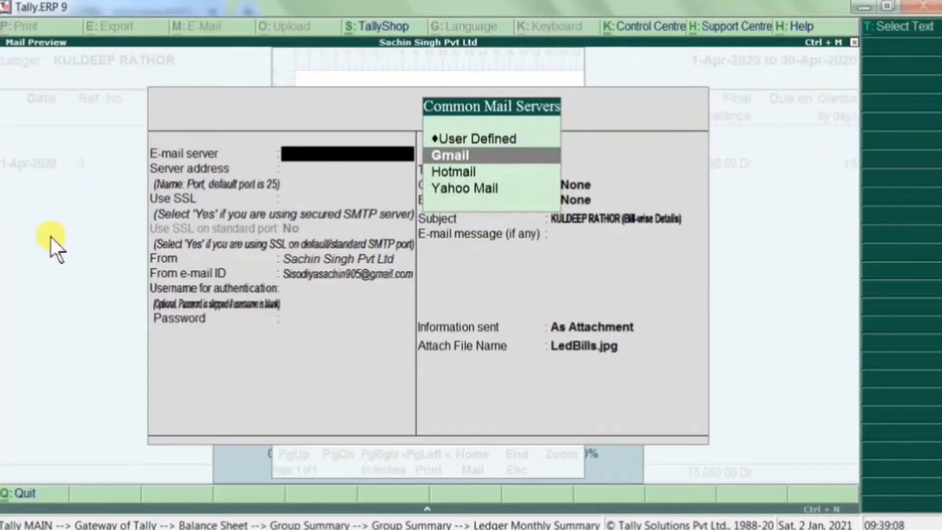
key(Down)
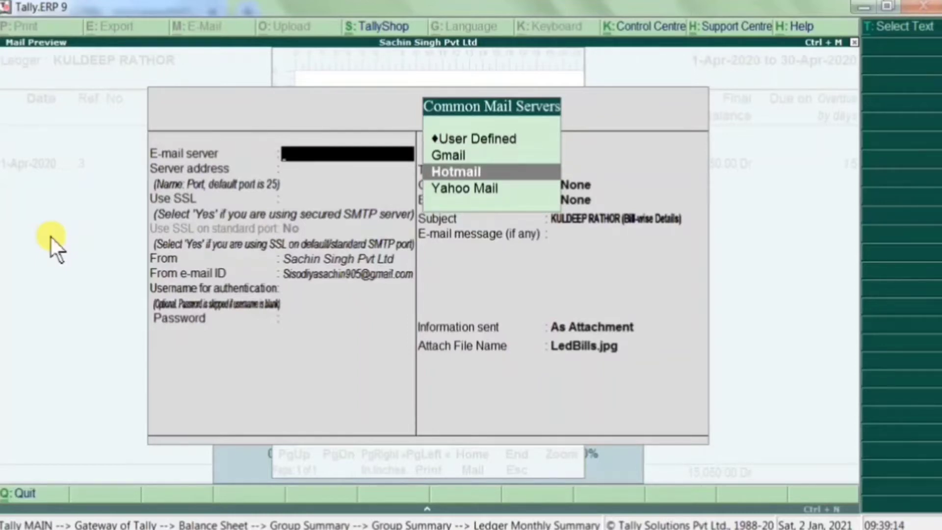
key(Up)
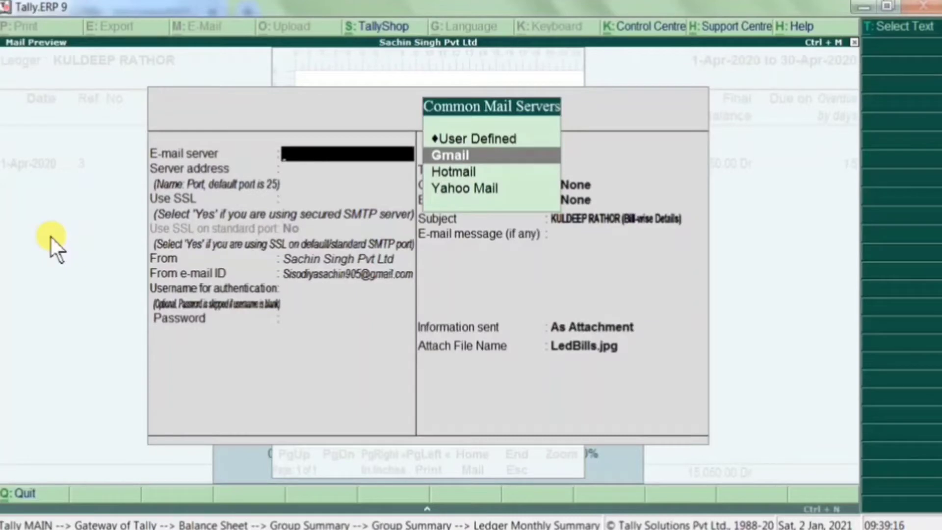
key(Return)
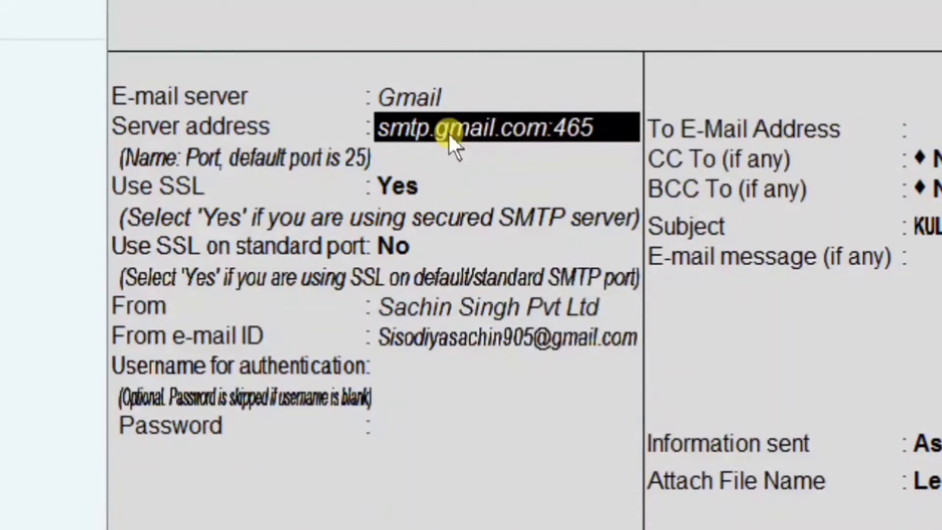
- Keep server address, Use SSL Yes, SSL on standard port No, and the sender name unchanged
key(Return)
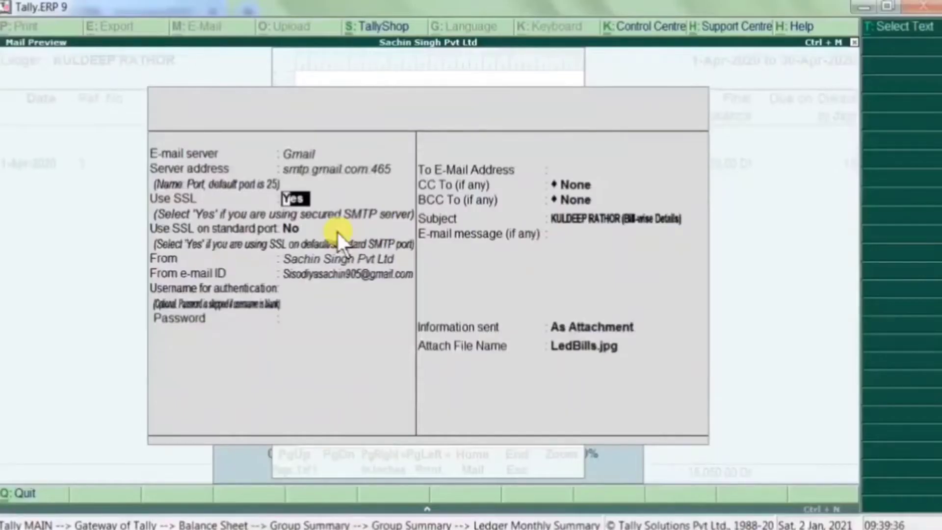
key(Return)
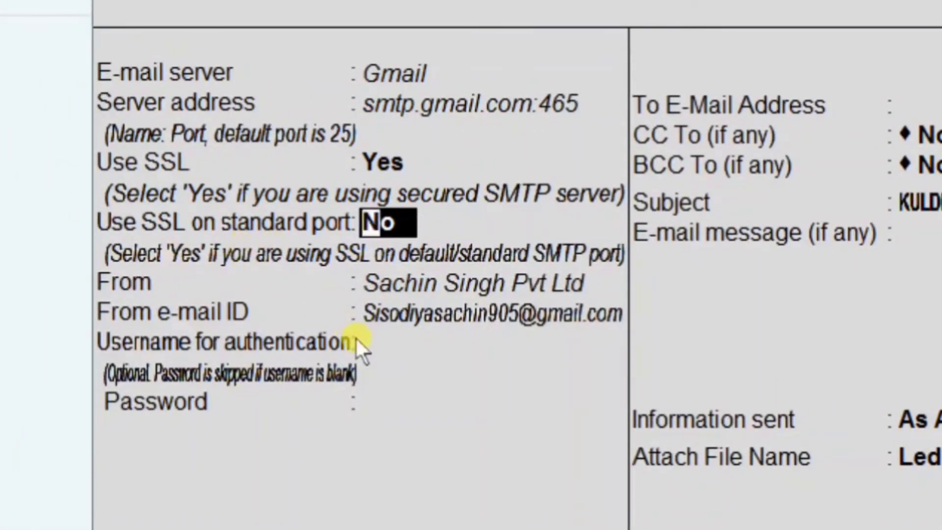
key(Return)
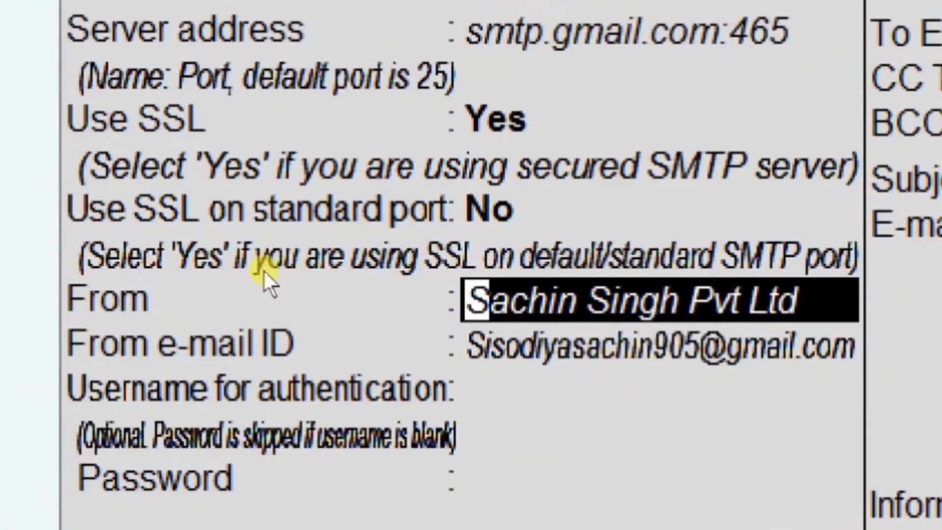
key(Return)
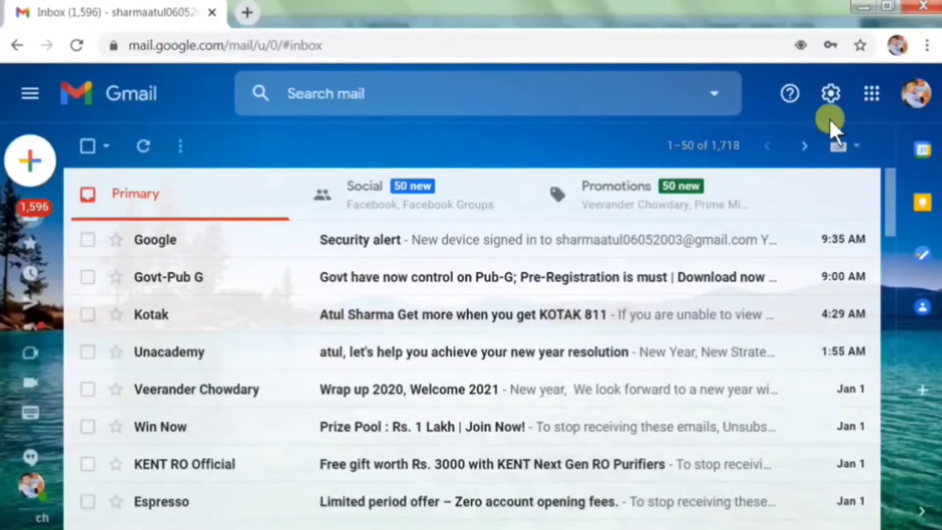
click(916, 93)
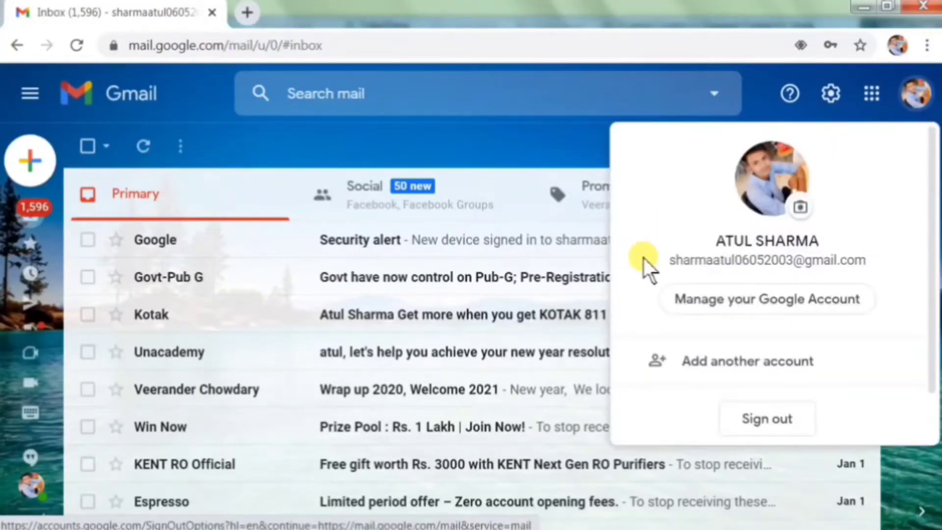
drag(671, 260, 871, 263)
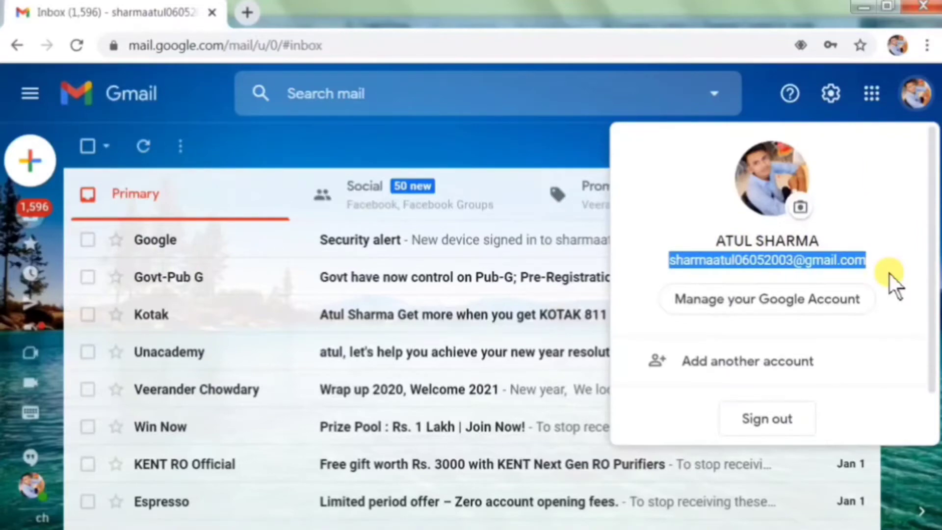
key(Escape)
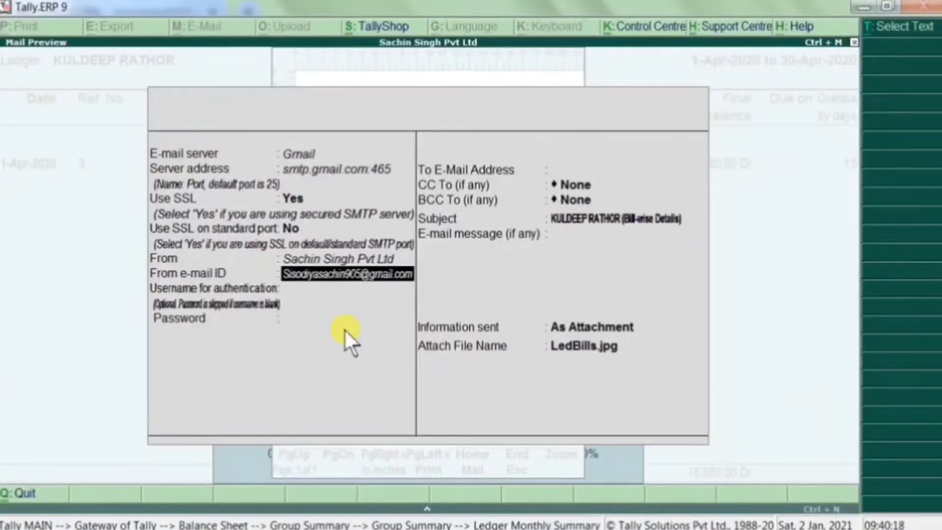
- Replace the sender e-mail ID with the Gmail account address, checking it against Gmail
key(Delete)
key(Delete)
key(Delete)
key(Delete)
key(Delete)
key(Delete)
key(Delete)
key(Delete)
key(Delete)
key(Delete)
key(Delete)
key(Delete)
key(Delete)
key(Delete)
key(Delete)
key(Delete)
key(Delete)
key(Delete)
key(Delete)
key(Delete)
key(Delete)
key(Delete)
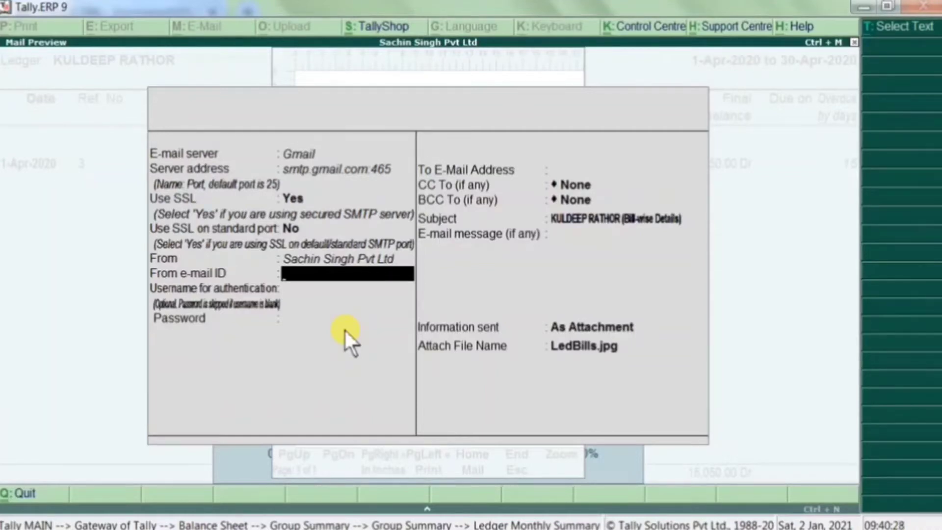
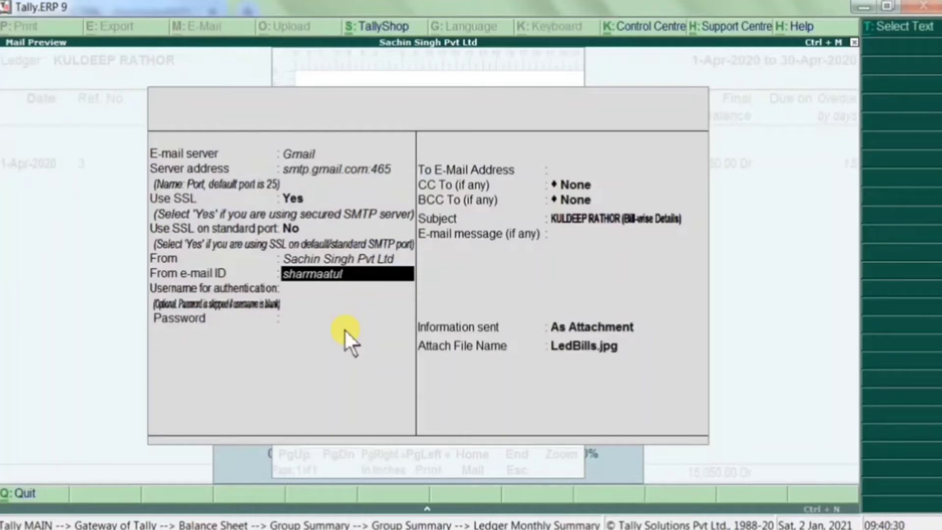
key(alt+Tab)
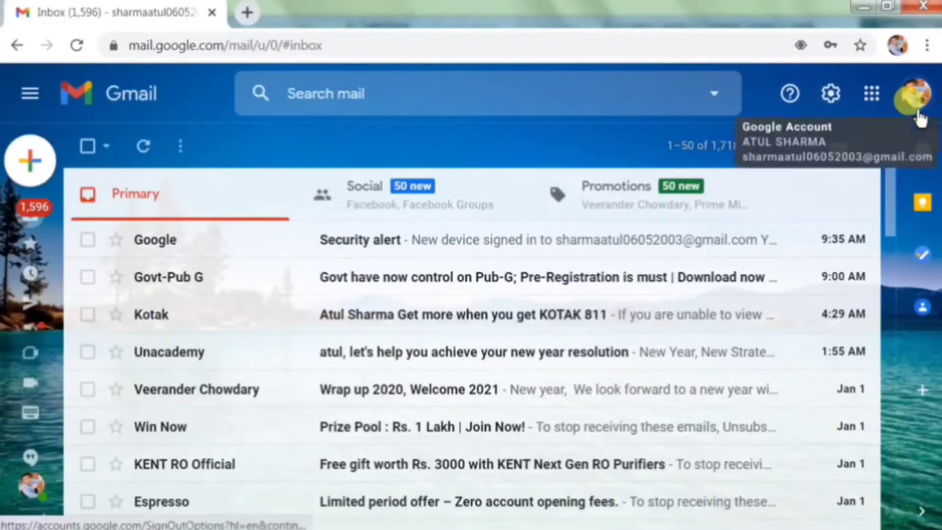
click(907, 97)
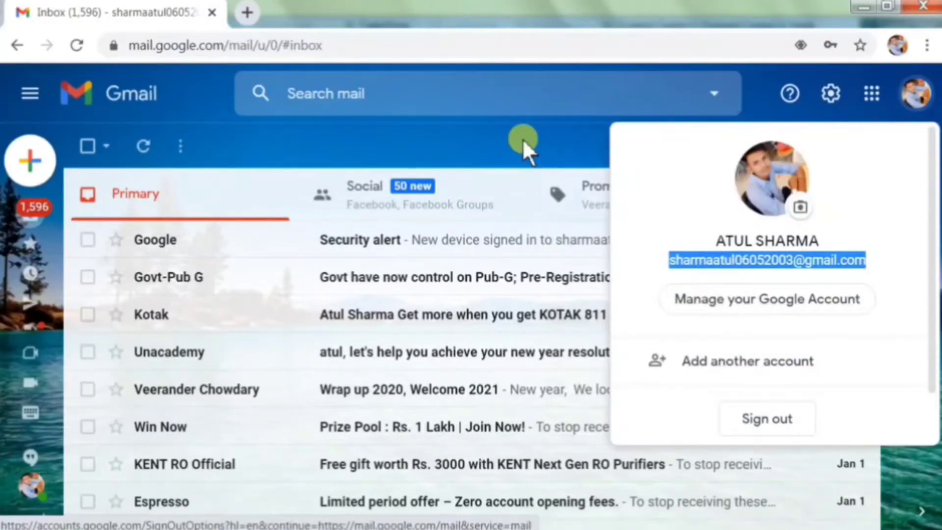
key(alt+Tab)
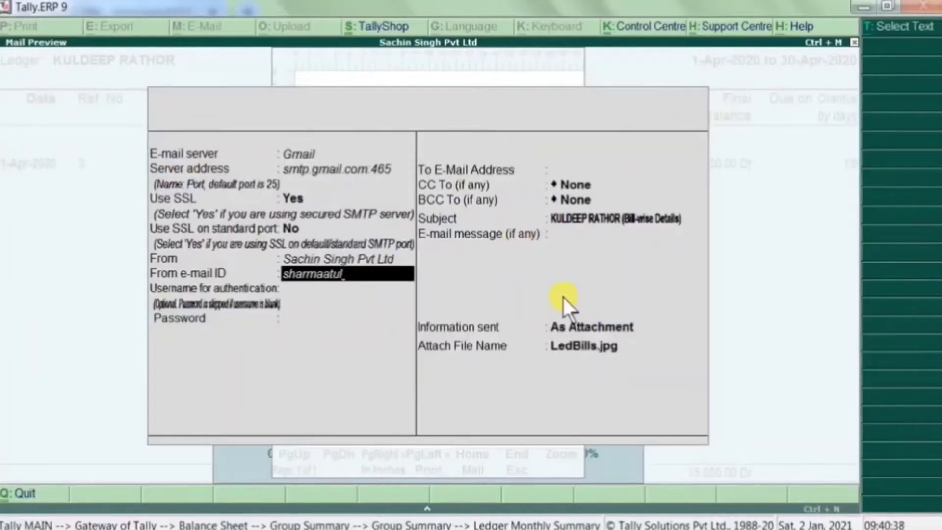
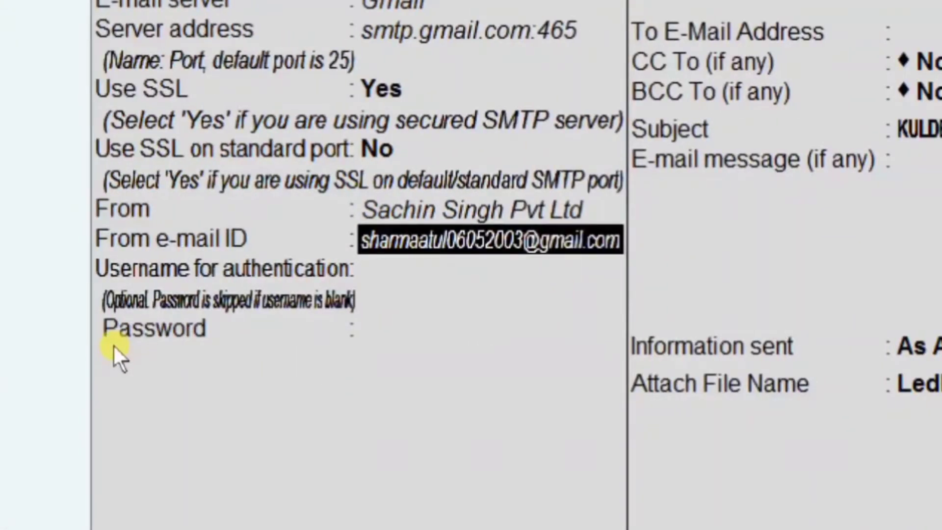
key(Return)
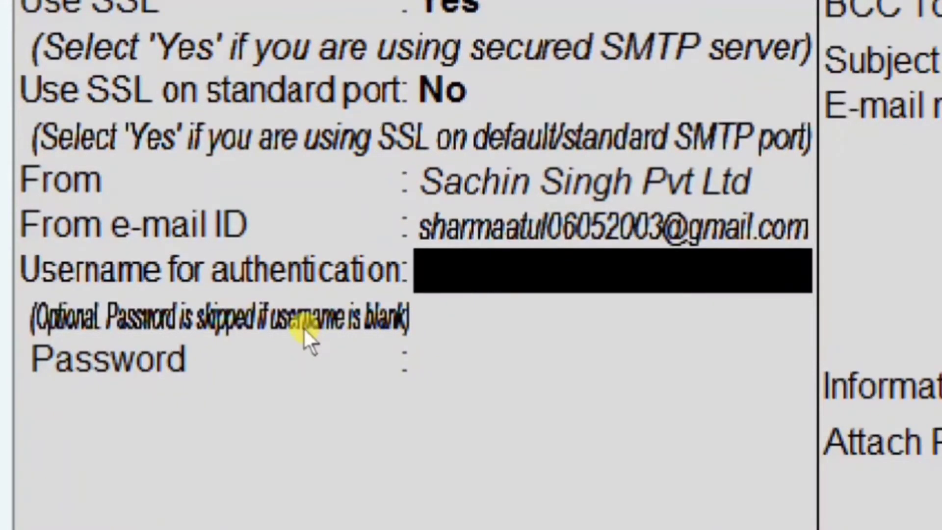
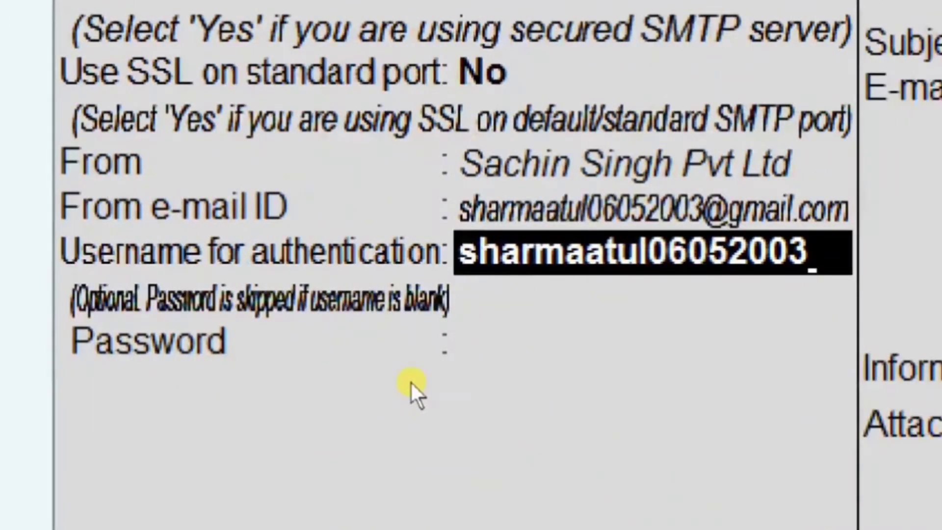
- Enter the Gmail account as authentication username and type the account password
key(Return)
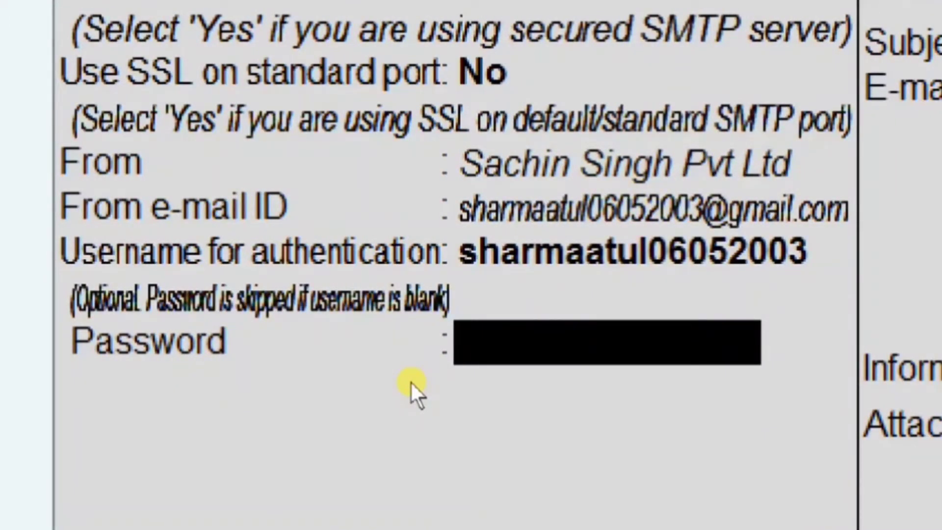
text(***********)
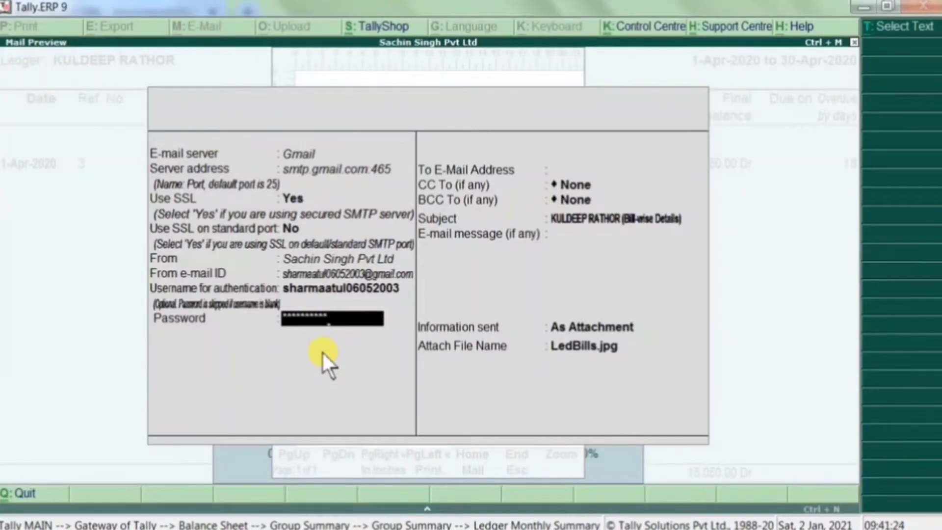
key(Return)
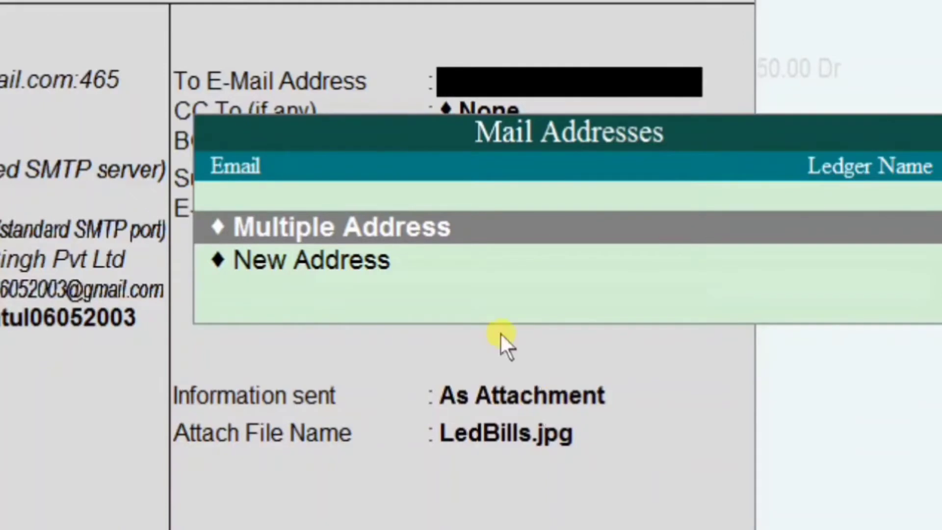
- Enter the recipient's Gmail address as a New Address, correcting the mistyped domain
click(482, 266)
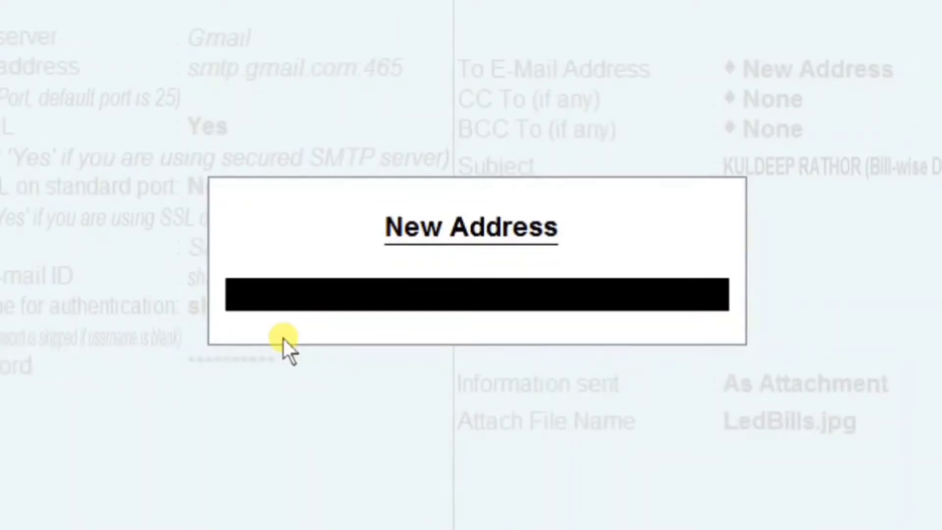
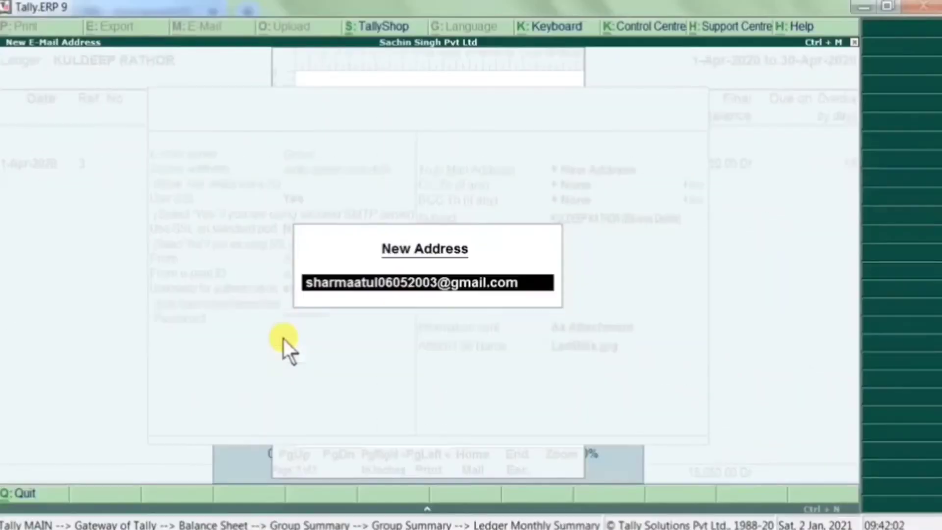
key(Return)
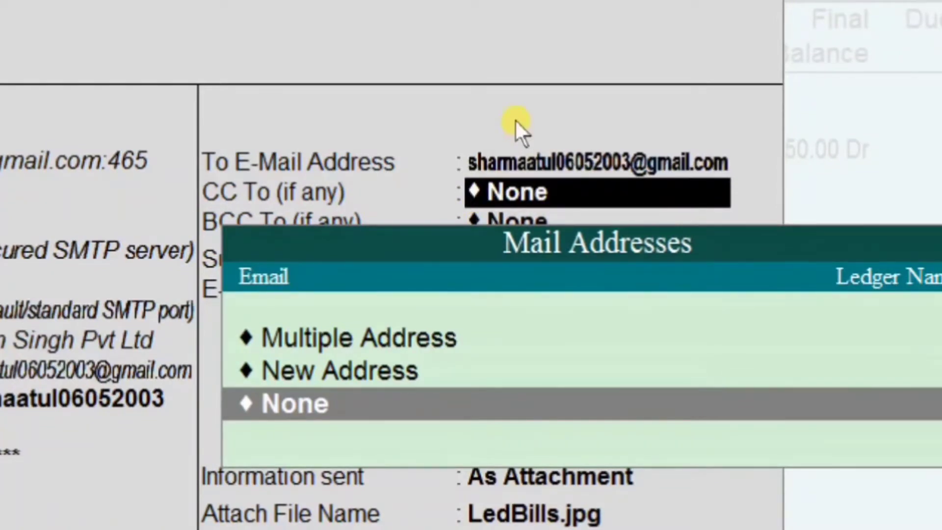
- Leave CC and BCC as None, keep the subject, write 'Outstanding Bill' and send As Attachment
key(Return)
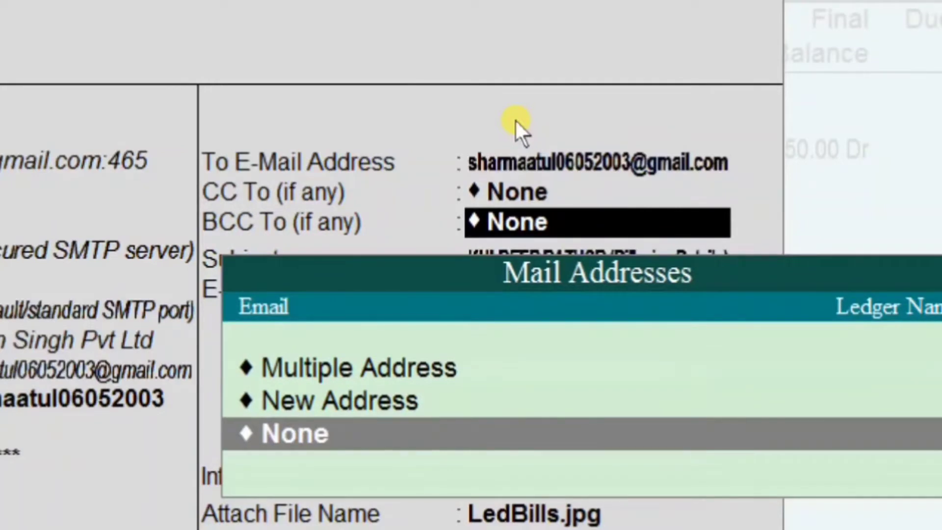
key(Return)
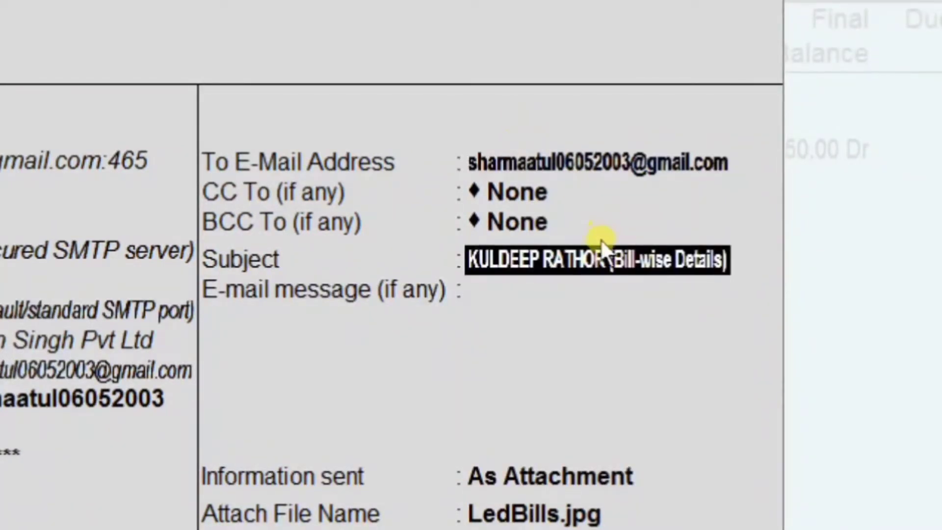
key(Return)
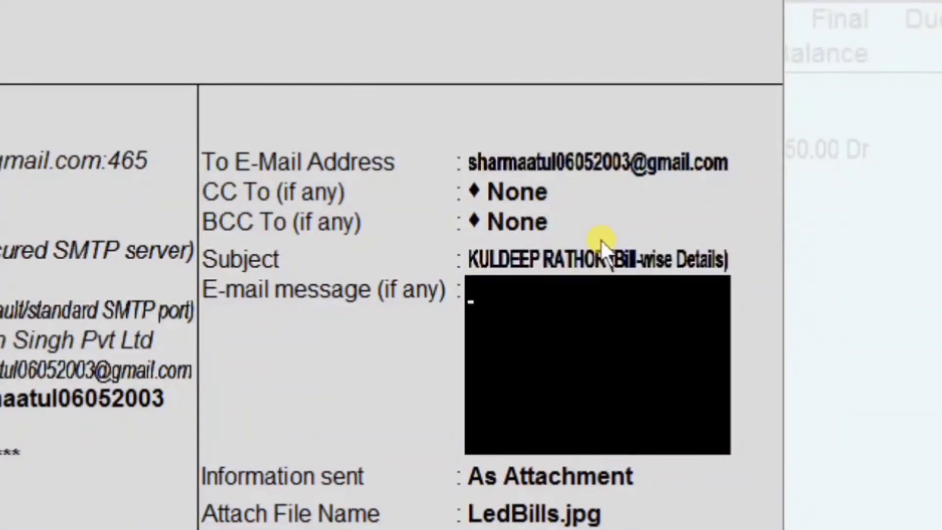
text(Ou)
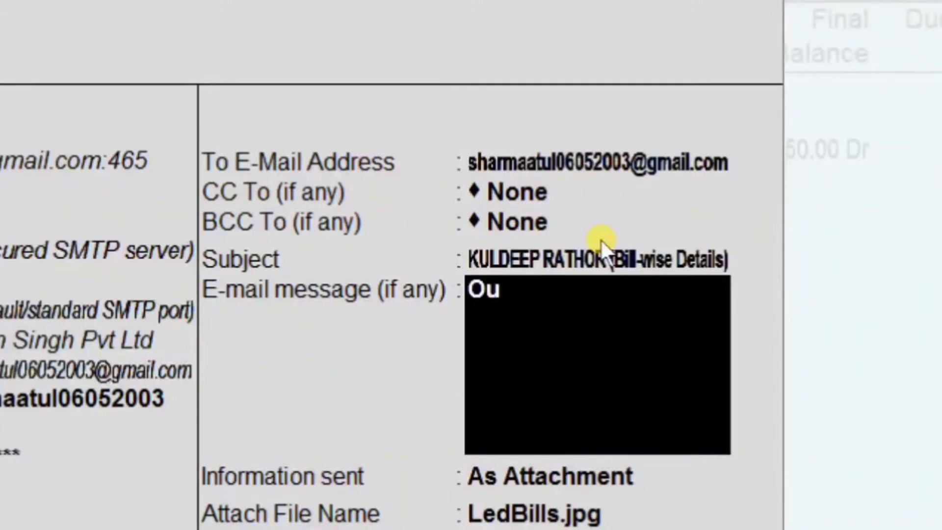
text(tstanding)
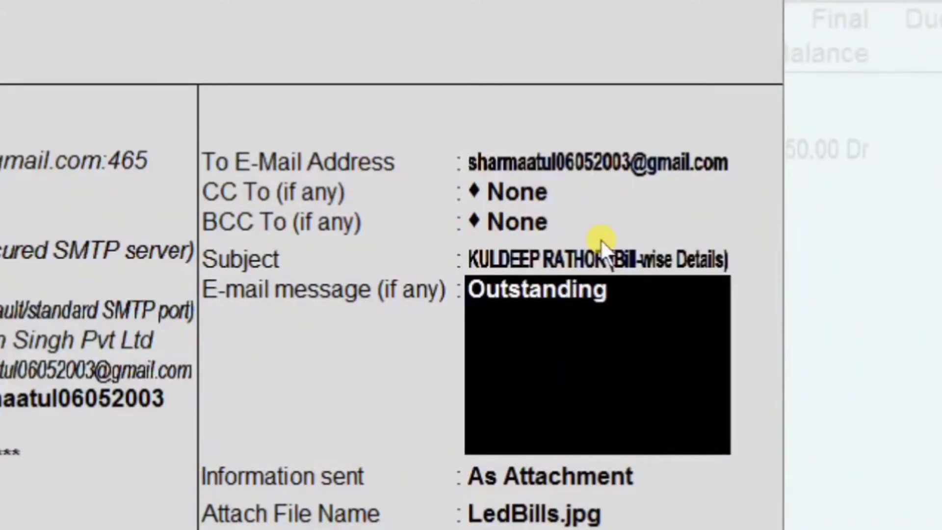
text( Bill)
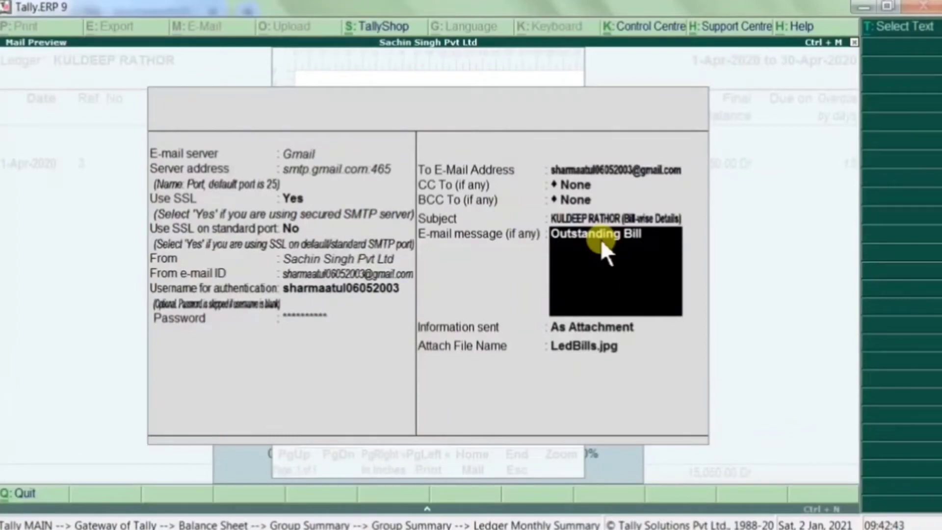
key(Return)
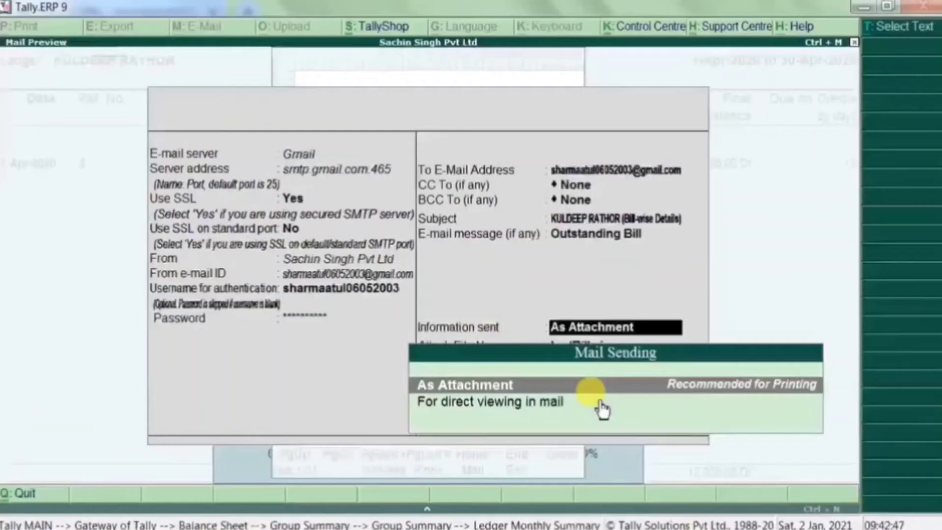
key(Return)
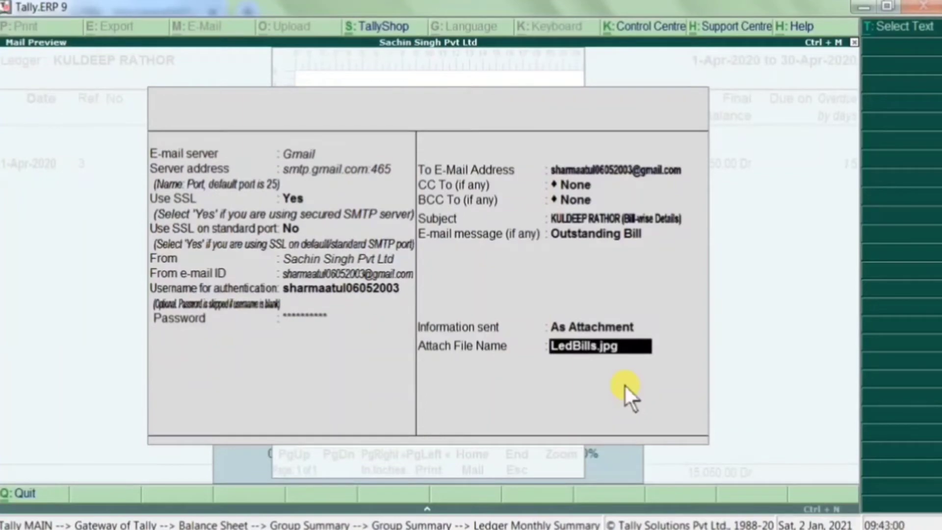
- Accept LedBills.jpg, answer Yes to Mail, and dismiss the 'Authentication failed!' error
key(Return)
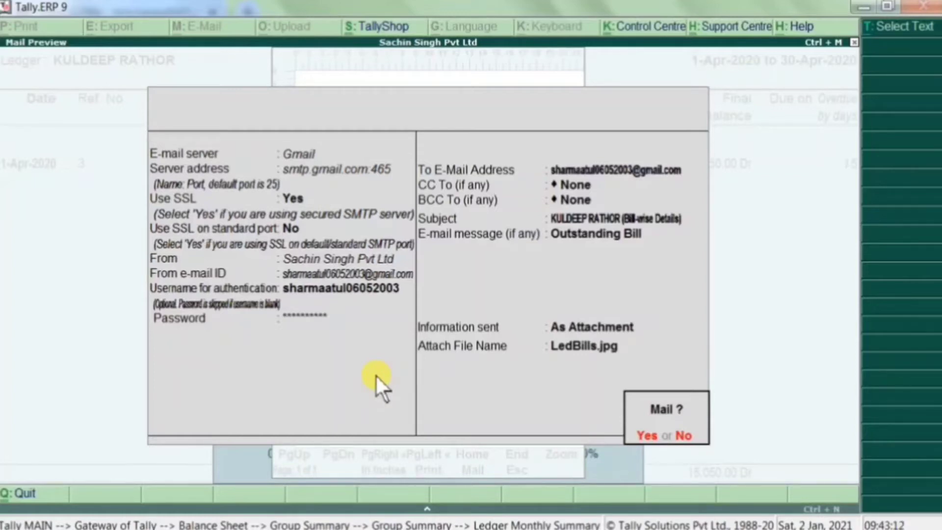
key(Return)
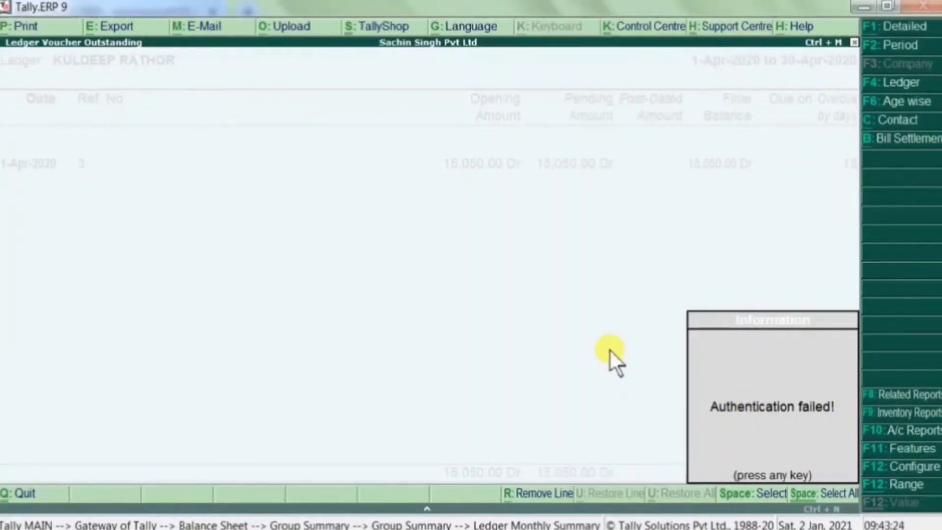
key(Return)
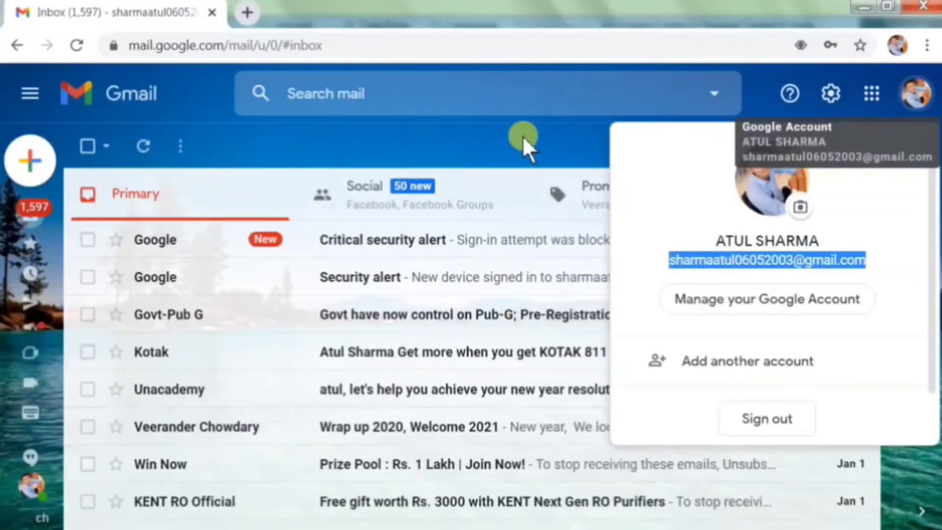
- Open Gmail's full settings at the Forwarding and POP/IMAP section
click(522, 136)
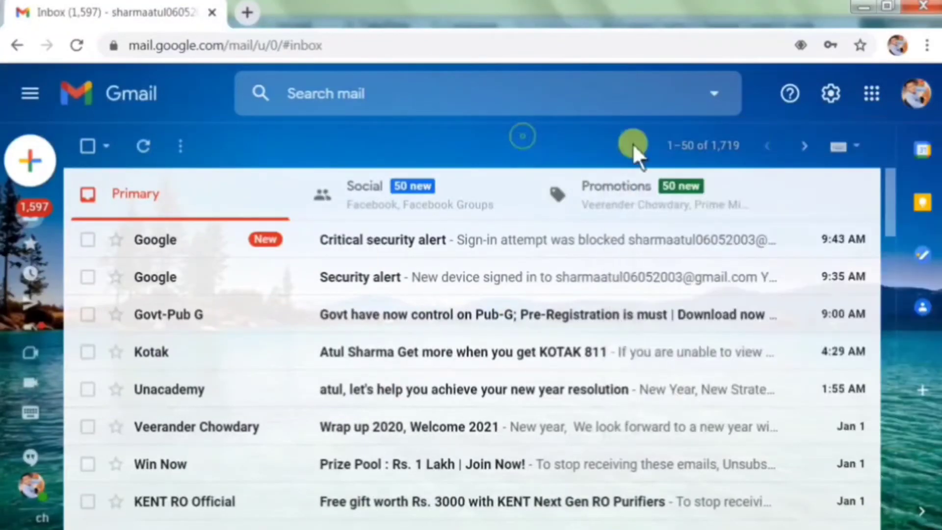
click(834, 105)
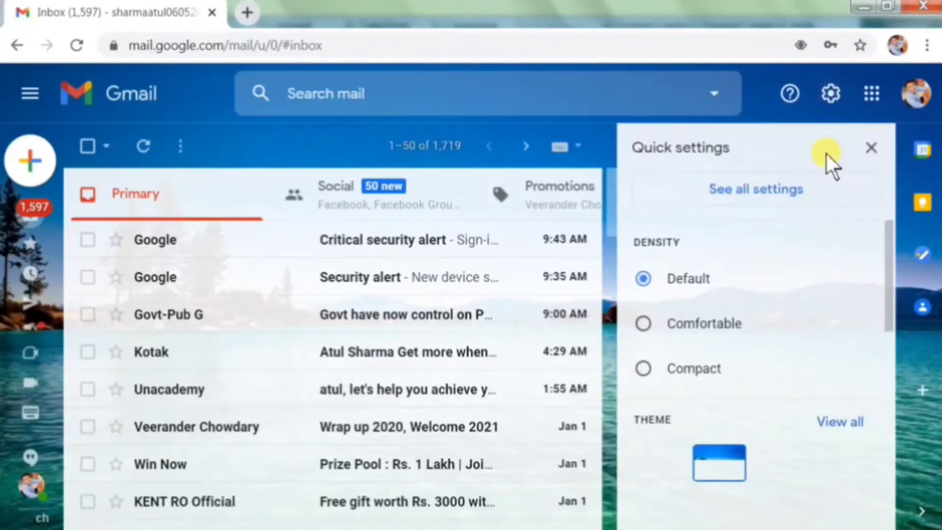
click(778, 186)
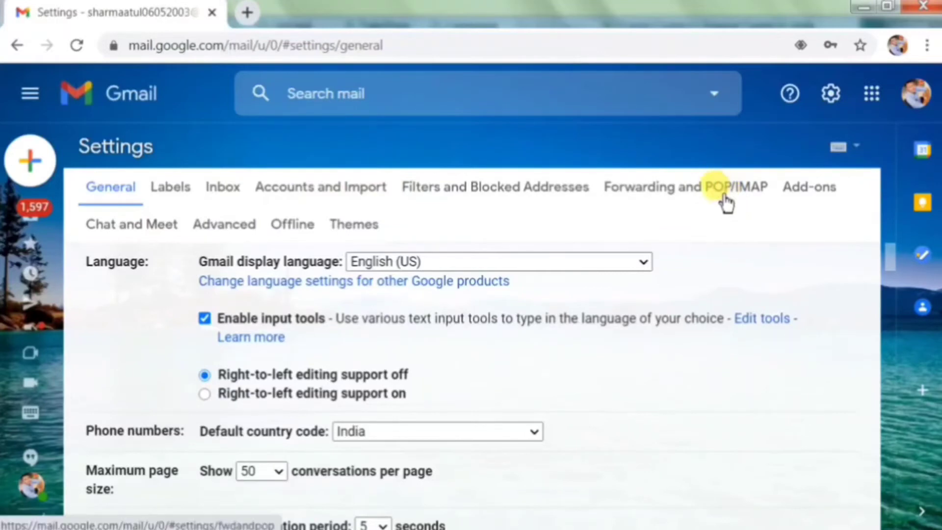
click(725, 201)
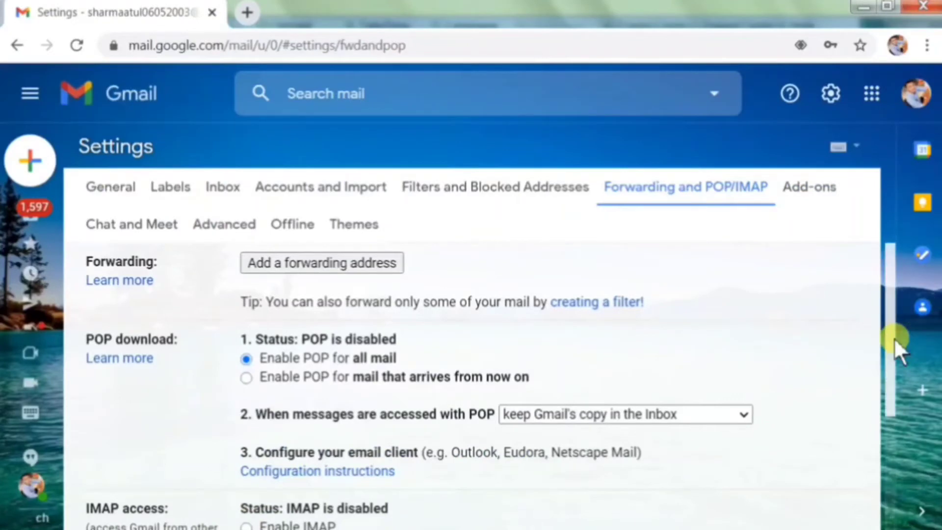
- Select Enable IMAP and save the changes
drag(894, 337, 893, 417)
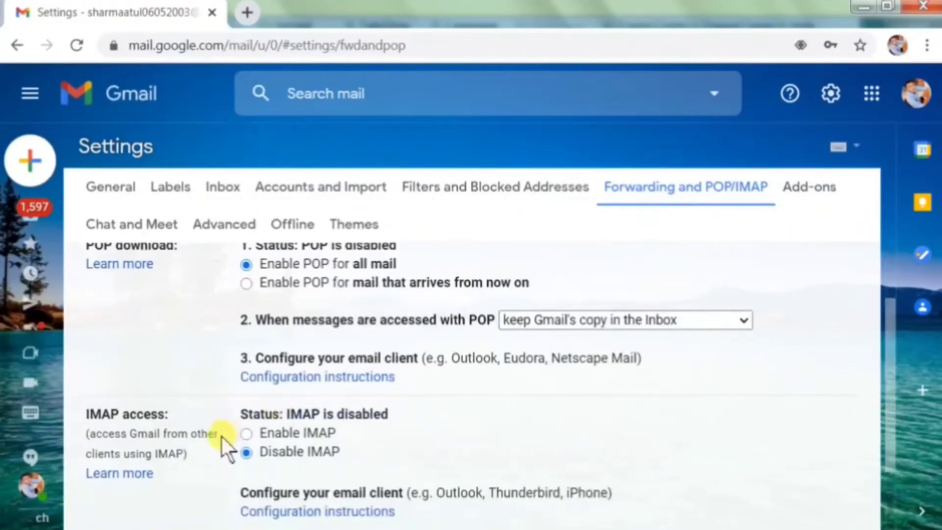
click(246, 432)
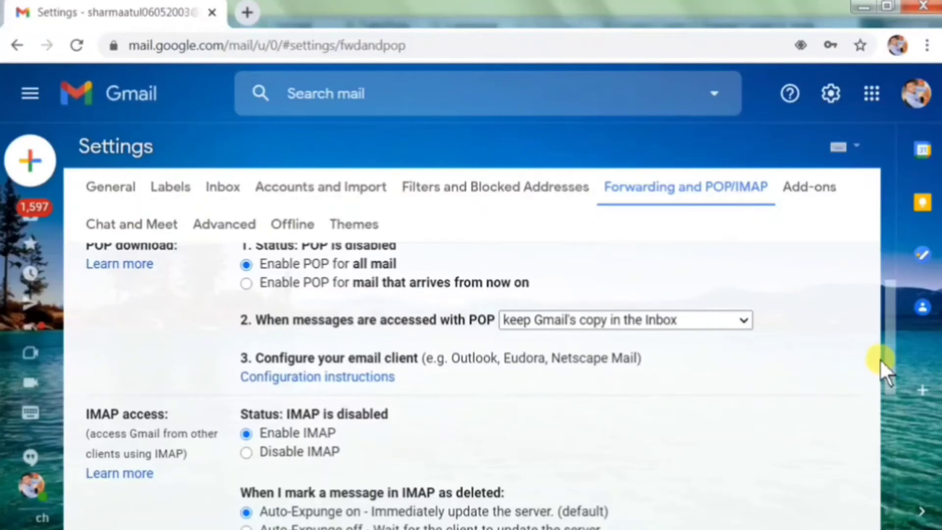
drag(890, 357, 878, 529)
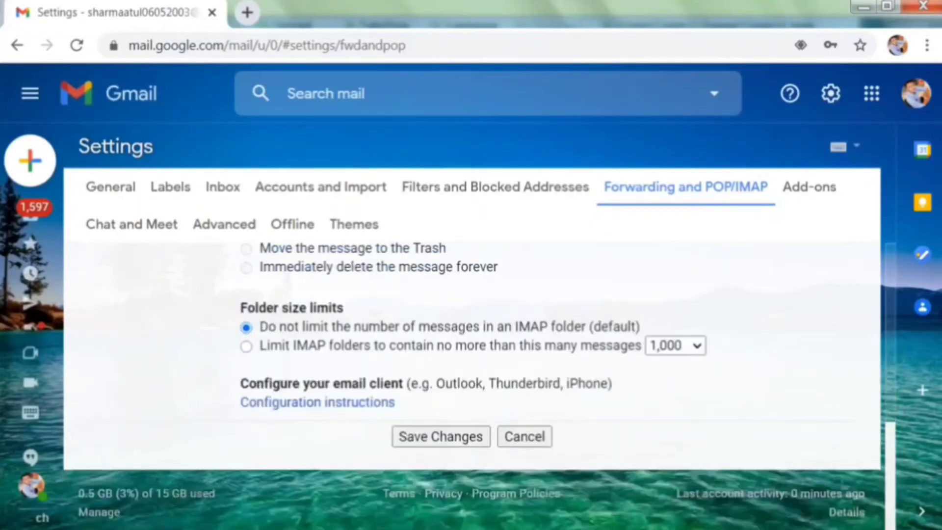
click(476, 439)
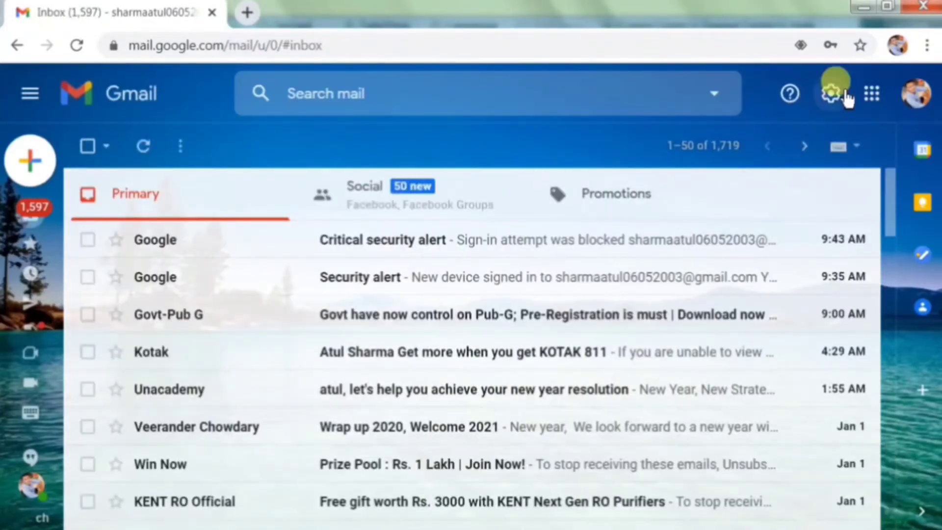
- Search the Google Account for 'less se' and switch Less secure app access on
click(871, 101)
click(706, 183)
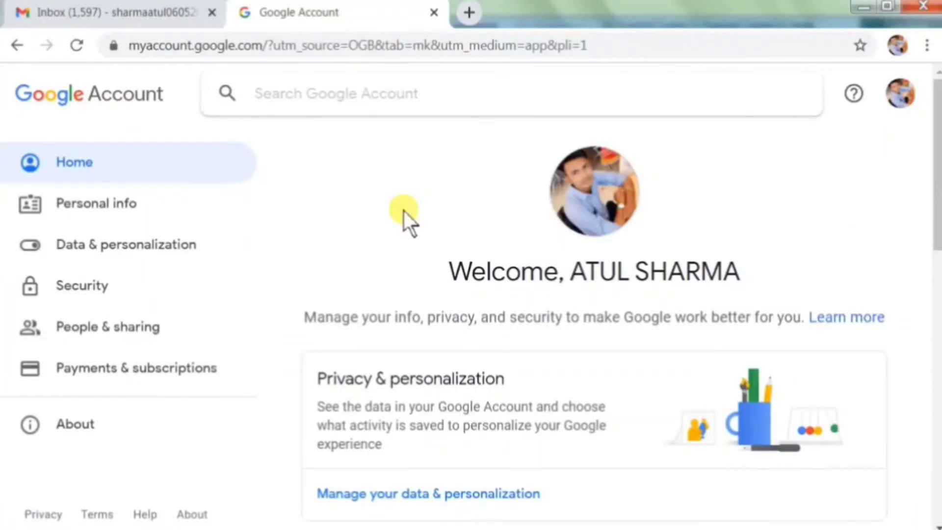
text(less s)
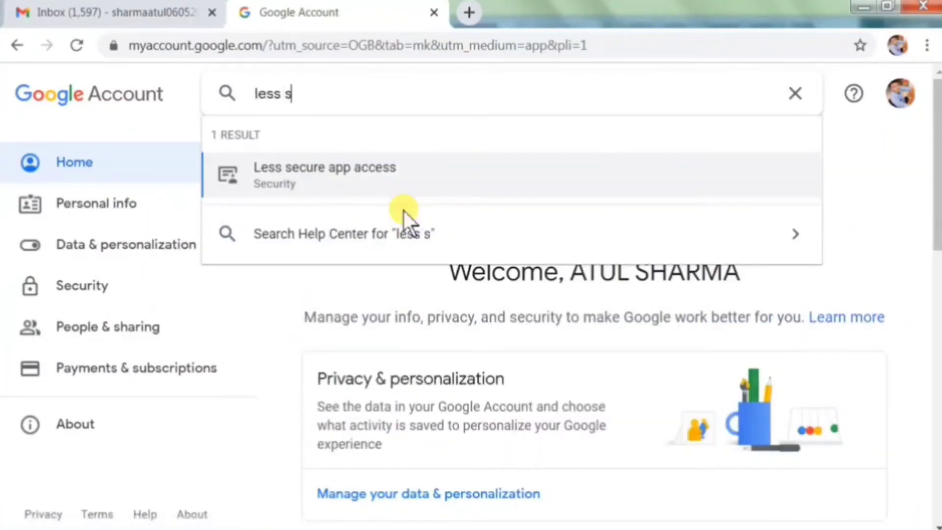
text(e)
click(376, 175)
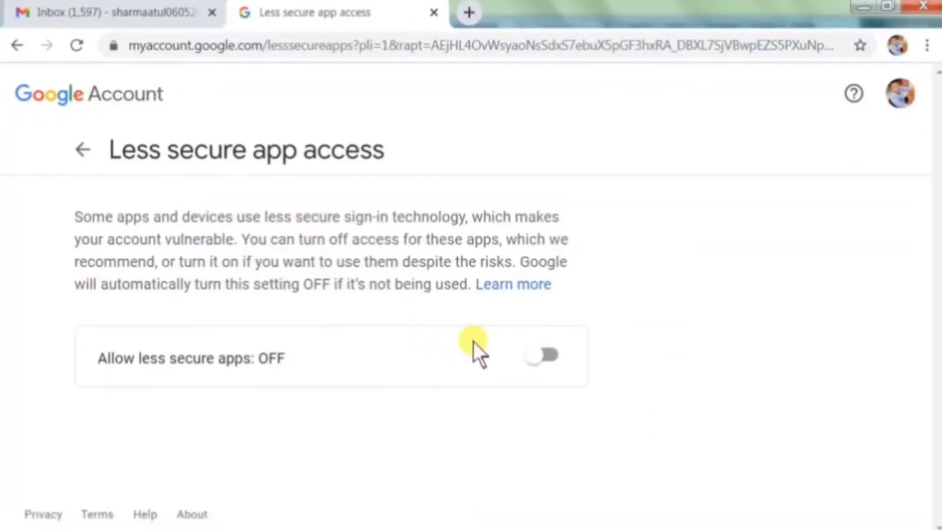
click(528, 355)
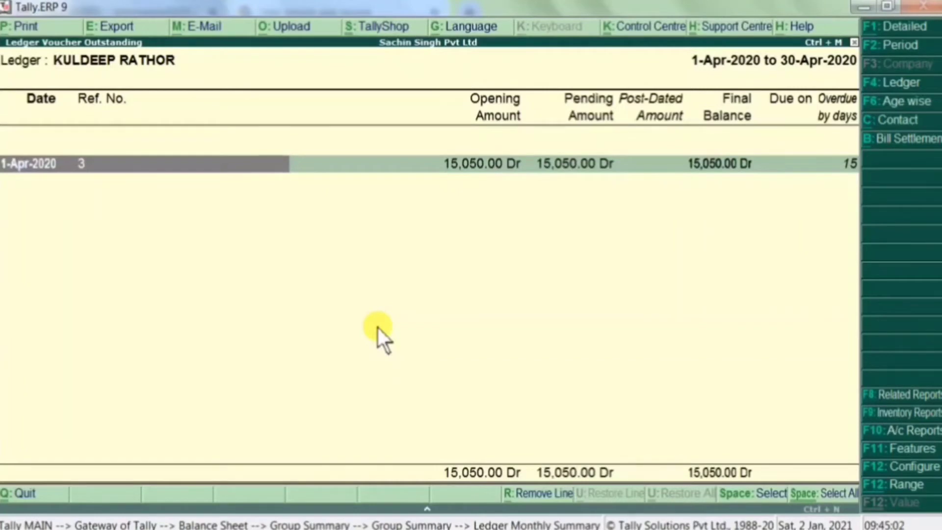
- Print the outstanding report as a reminder letter with post-dated transactions, then choose to e-mail it
key(alt+p)
key(Return)
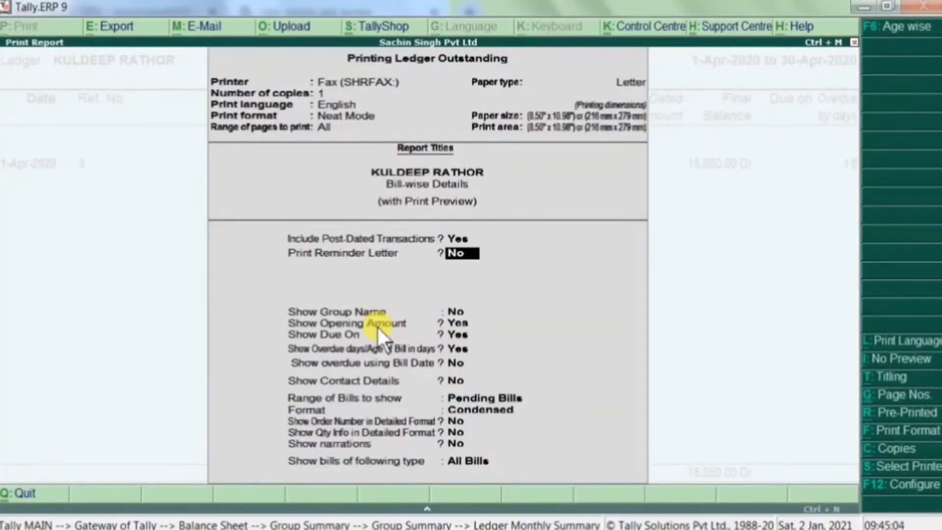
text(y)
key(Return)
key(Return)
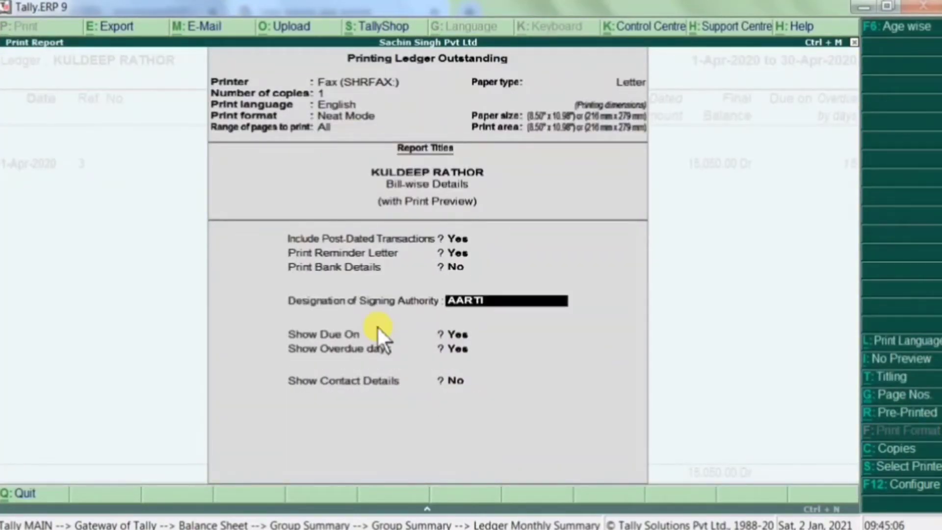
key(Return)
key(Return)
key(Return)
key(Return)
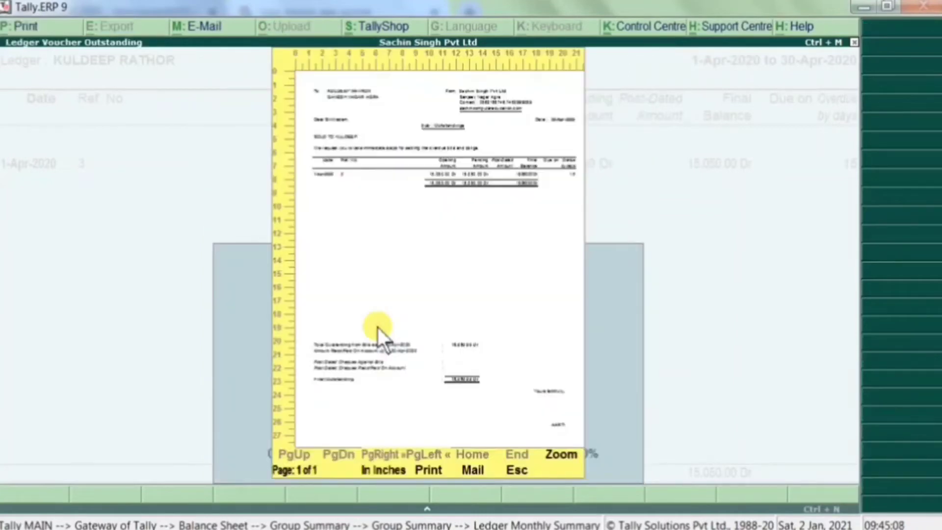
key(m)
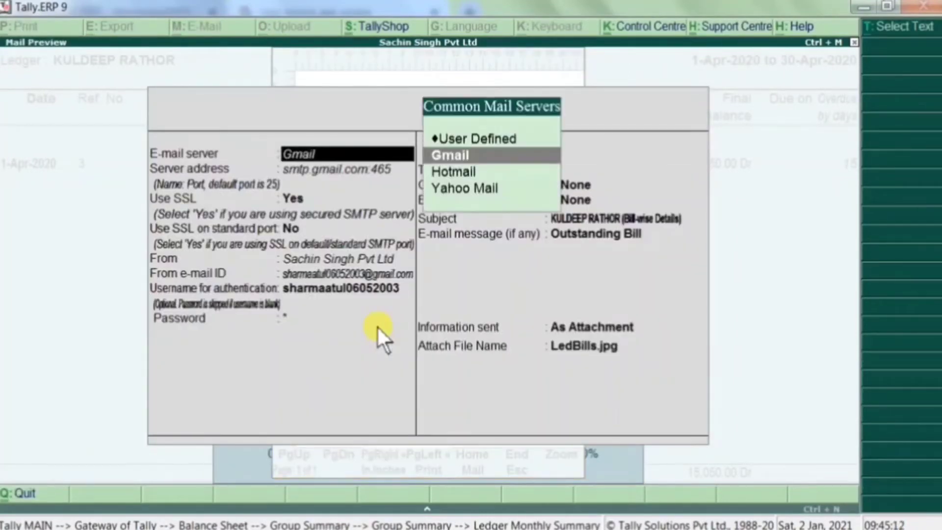
- Keep Gmail as mail server with its default settings and enter the account password
key(Return)
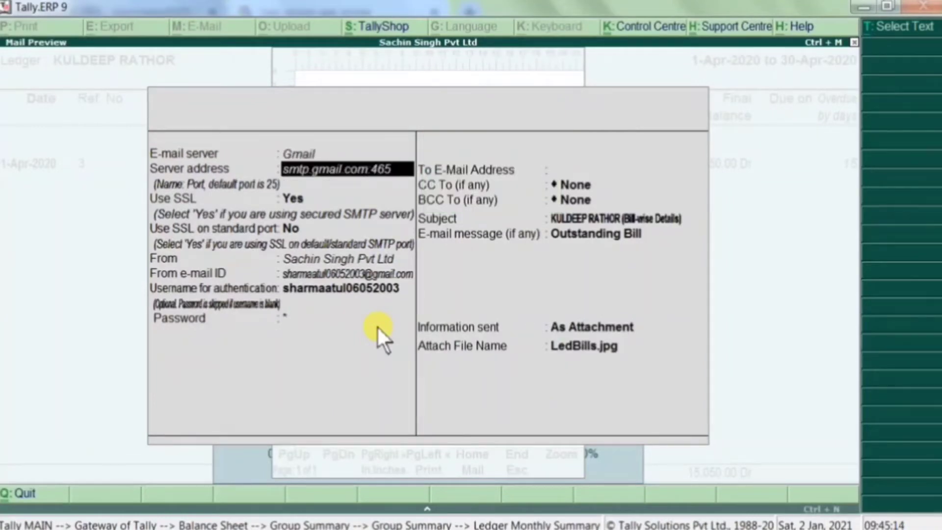
key(Return)
key(Return)
key(Return)
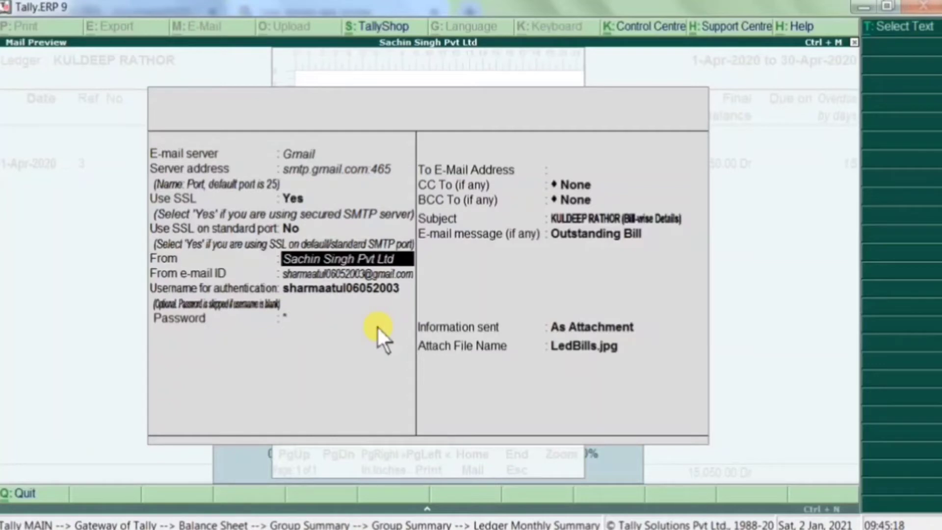
key(Return)
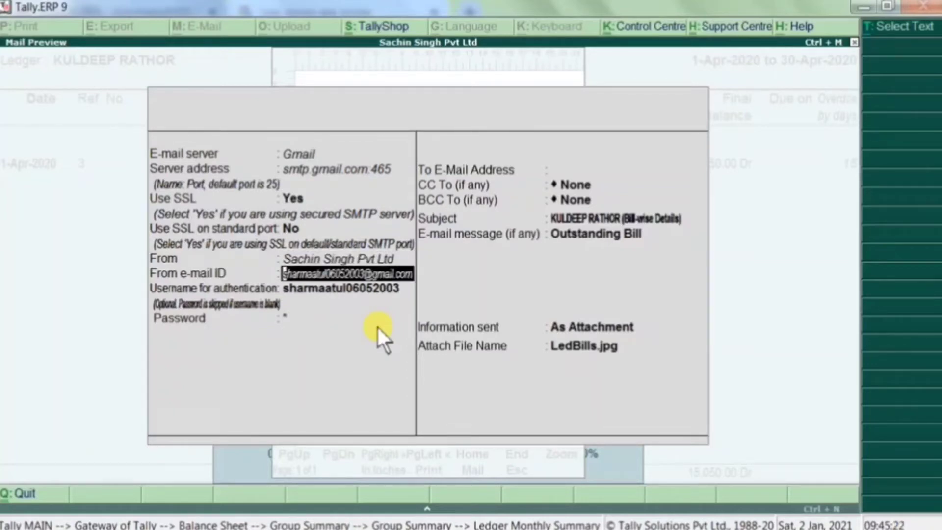
key(Return)
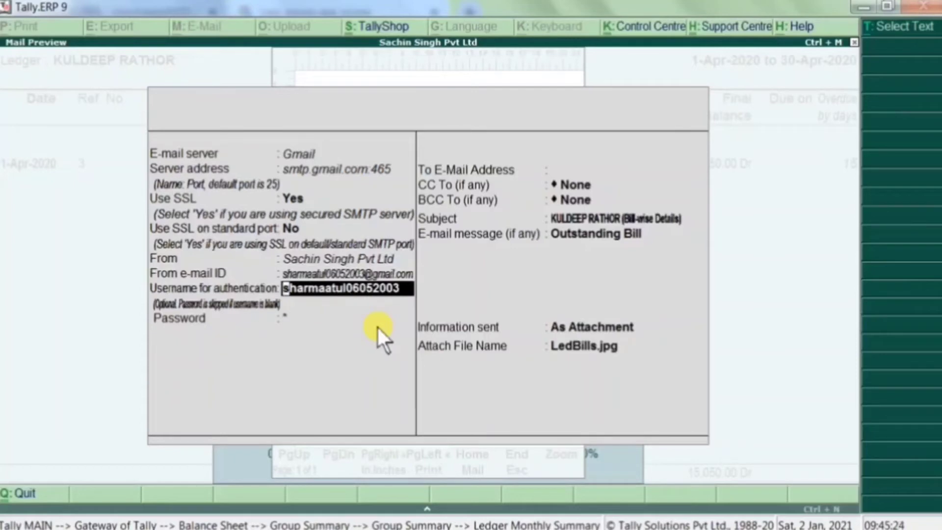
key(Return)
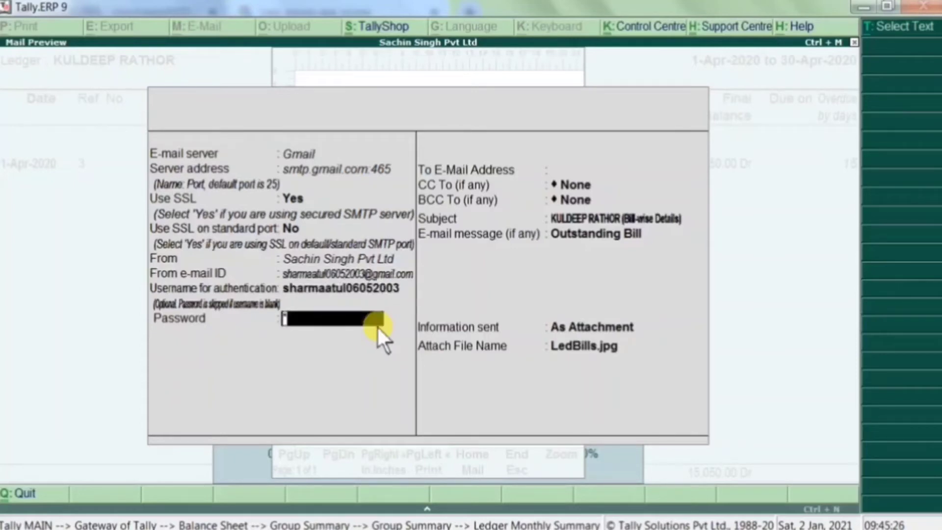
text(***********)
key(Return)
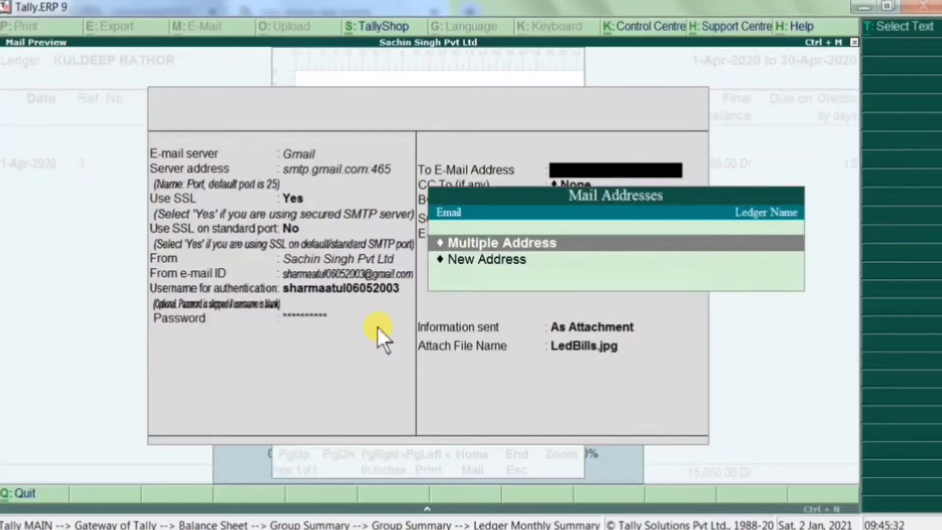
- Enter a new recipient e-mail address in To, another address in CC, and leave BCC None
key(Down)
key(Return)
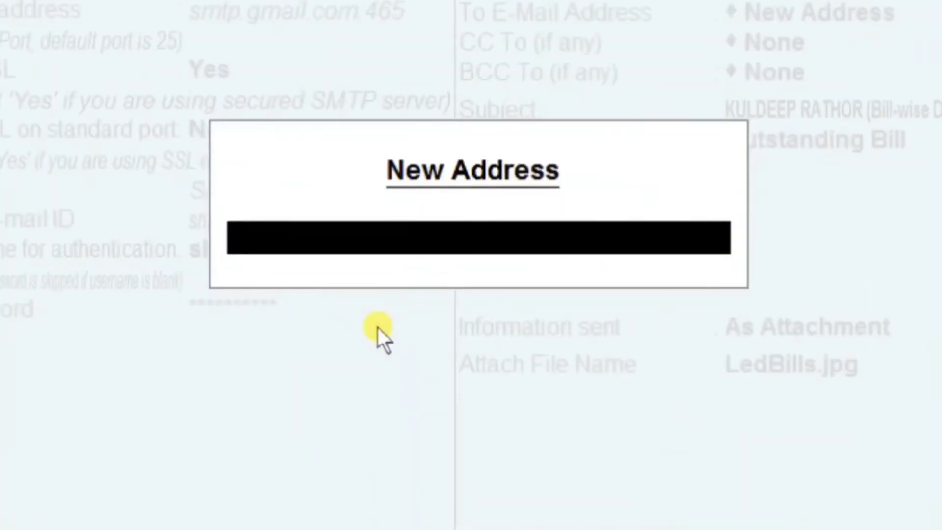
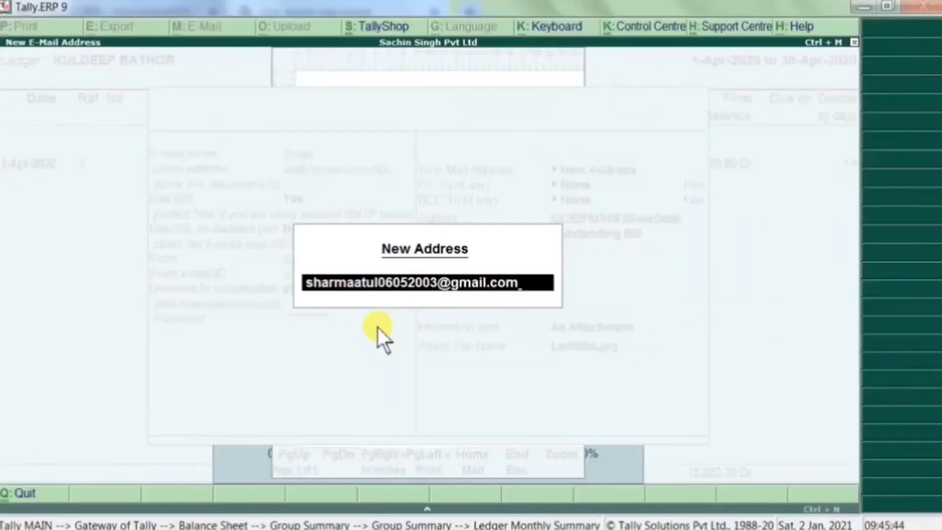
key(Return)
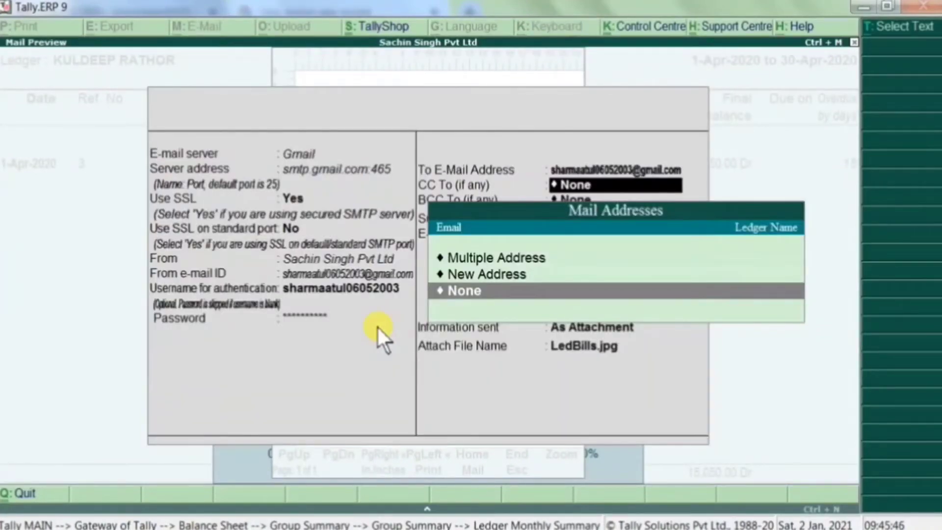
key(Up)
key(Return)
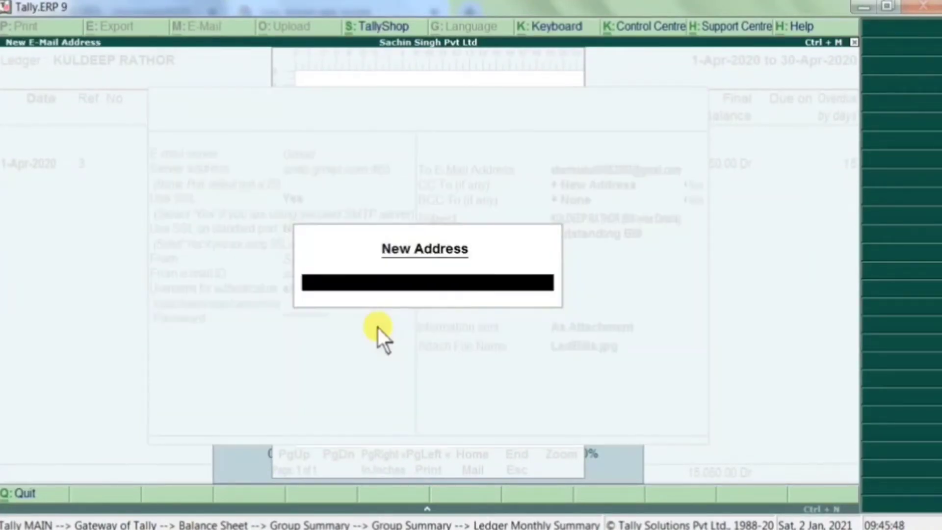
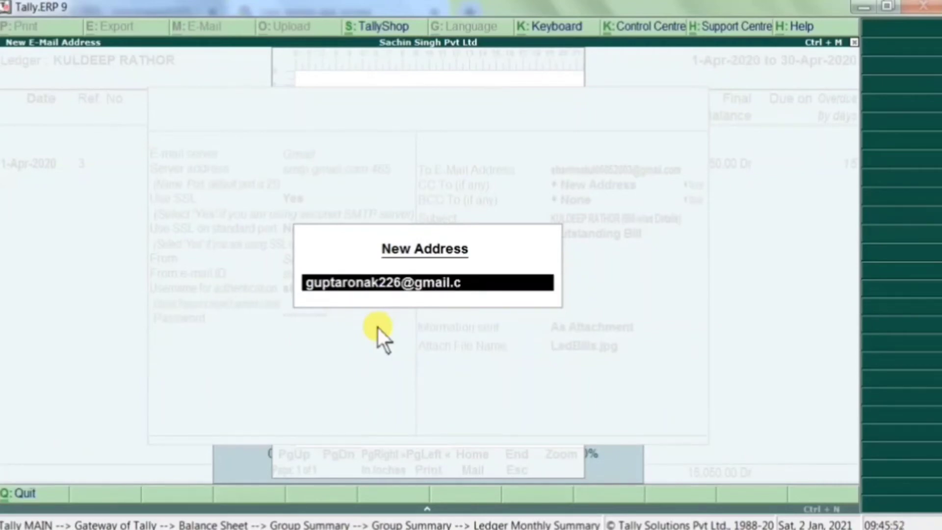
key(Return)
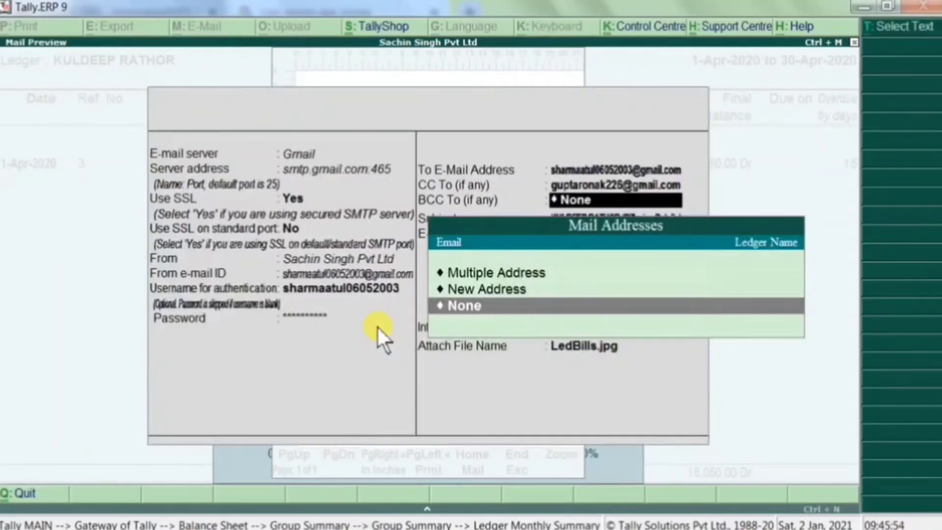
key(Return)
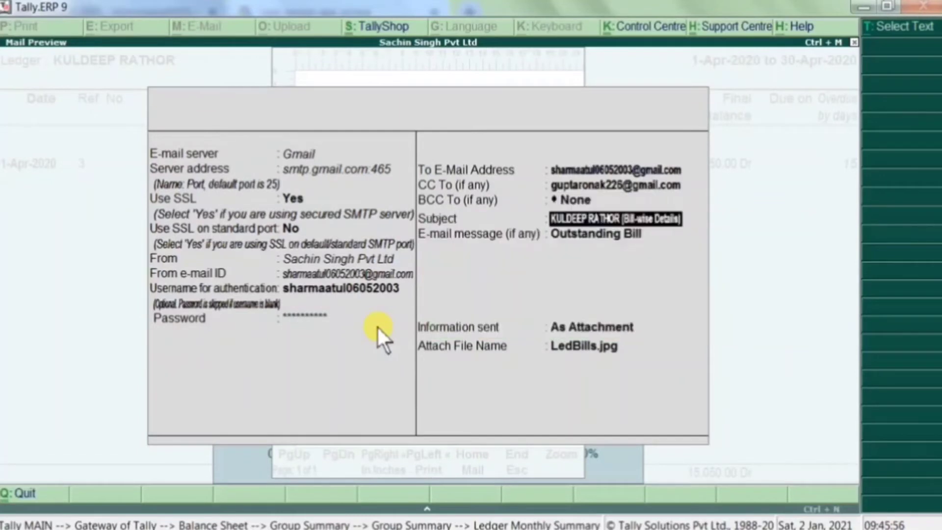
- Keep the subject and 'Outstanding Bill' message, send As Attachment named LedBills.jpg
key(Return)
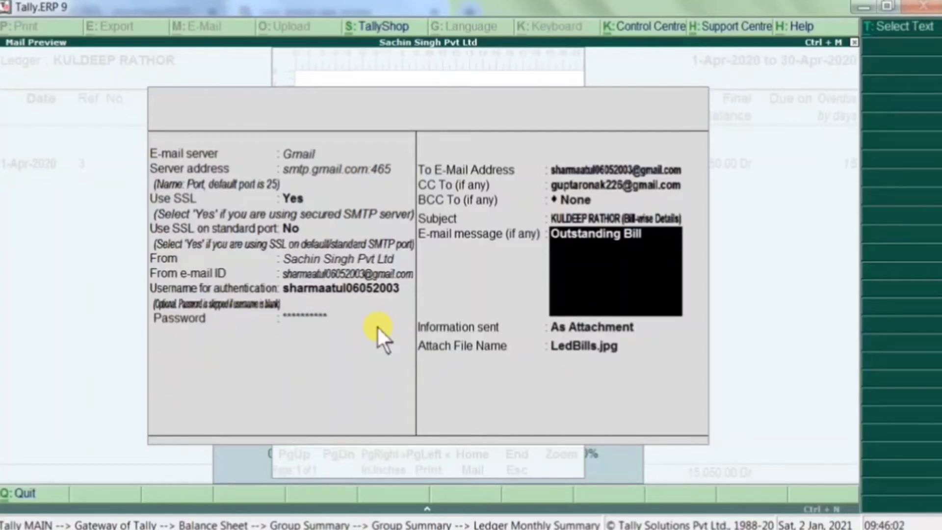
key(Return)
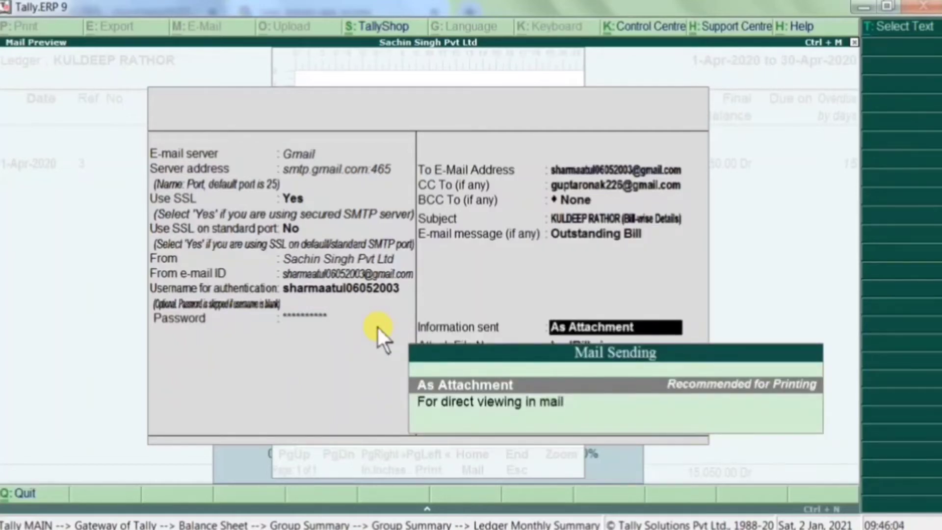
key(Return)
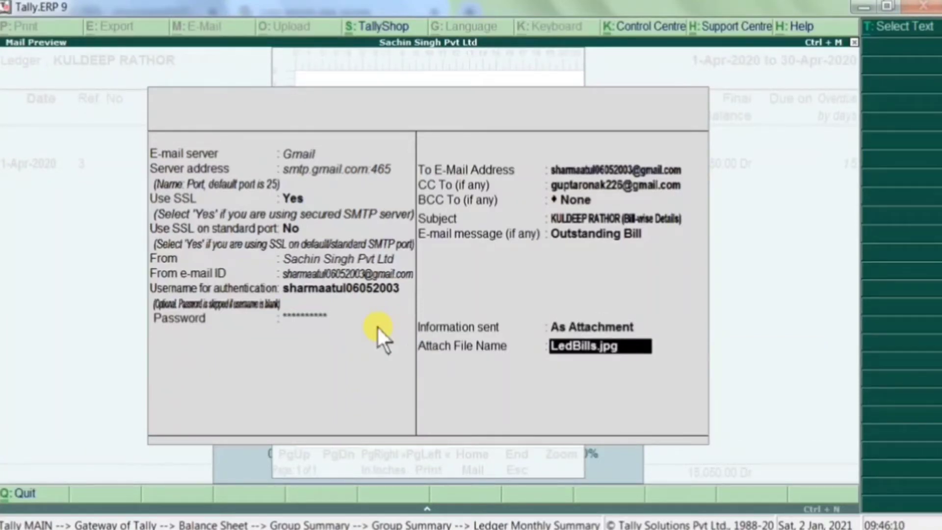
key(Return)
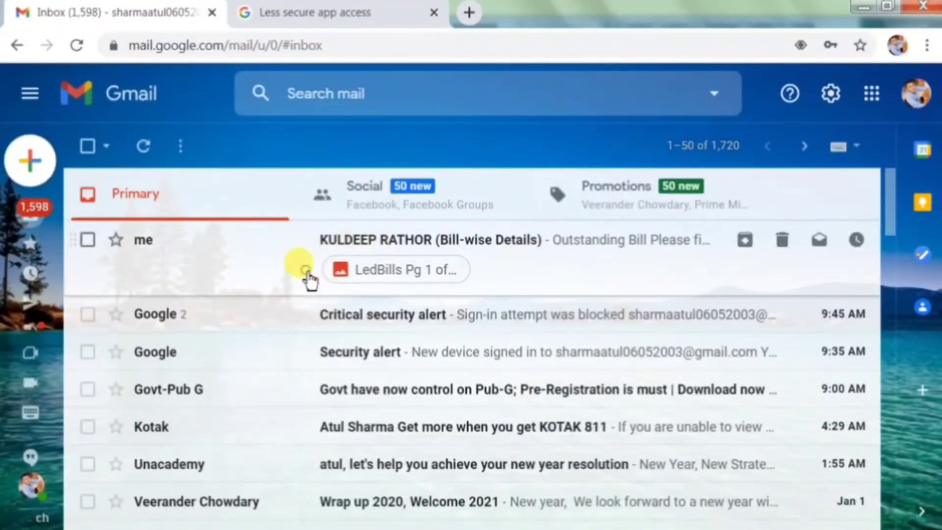
- Open the received bill email and enlarge its LedBills Pg 1 of 1.jpg attachment
click(308, 276)
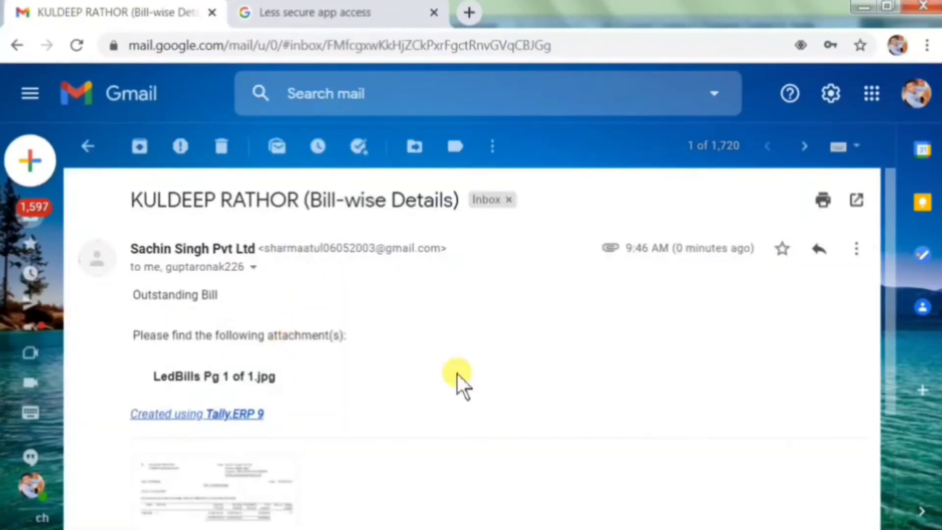
scroll(457, 373, down, 2)
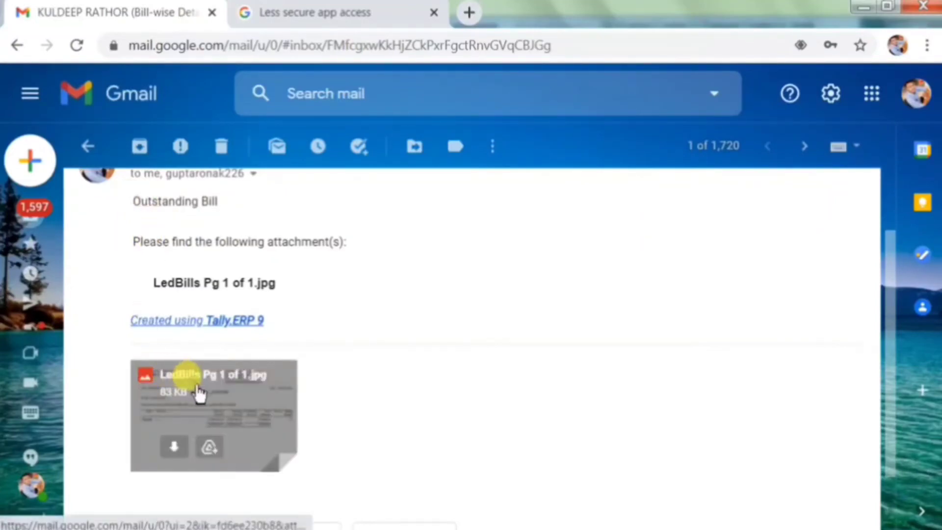
click(198, 393)
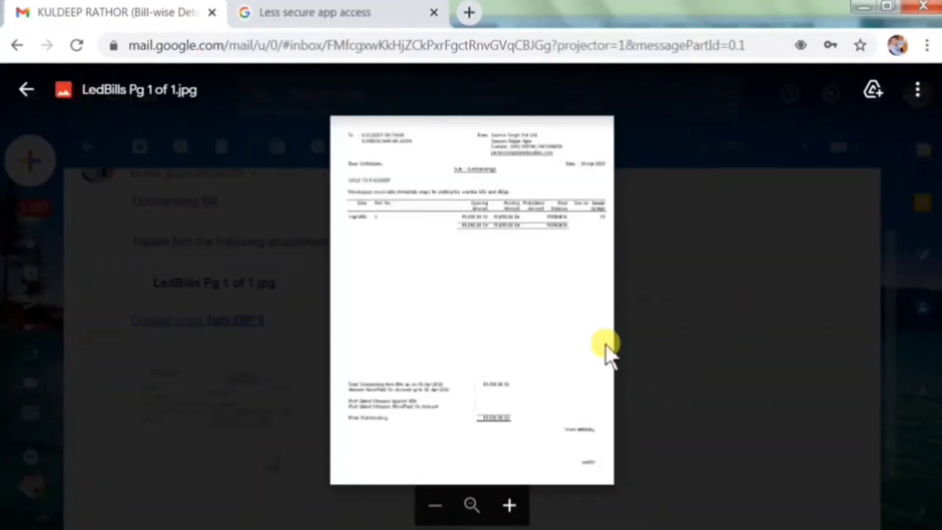
click(508, 506)
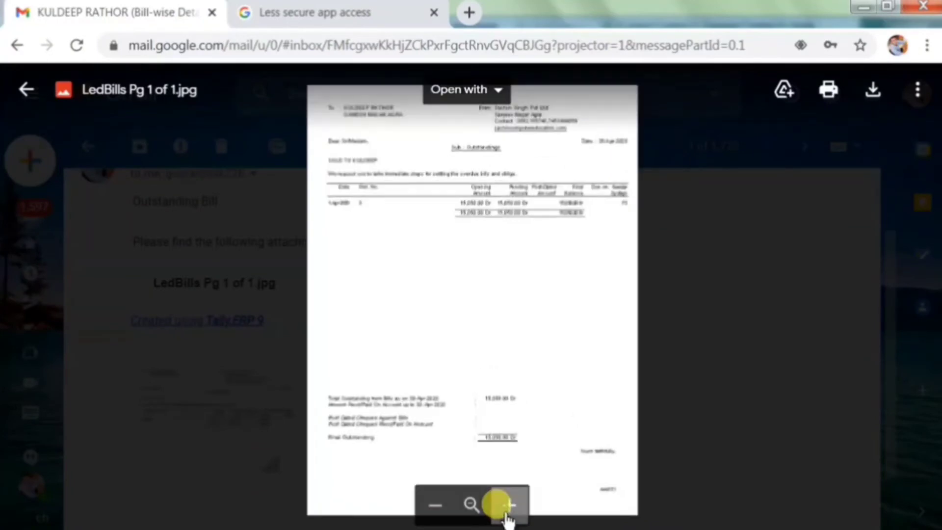
click(508, 505)
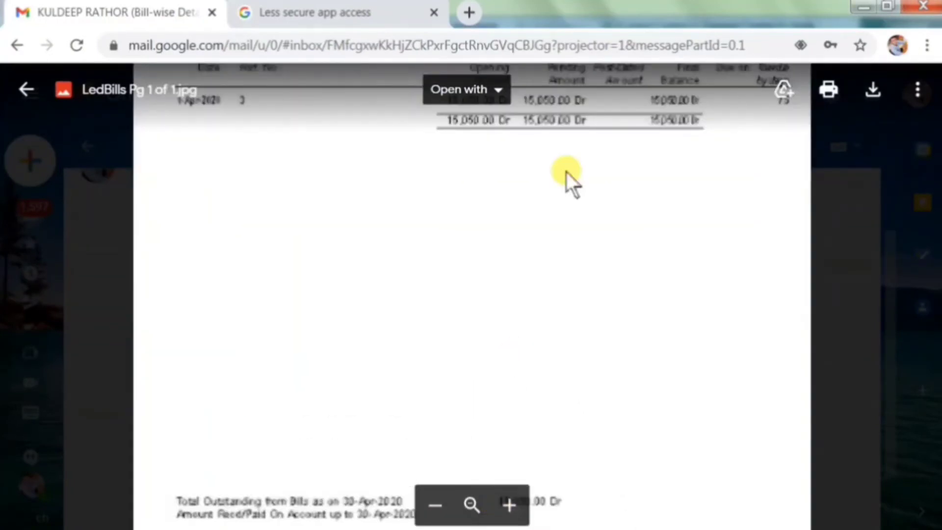
scroll(674, 312, up, 2)
scroll(687, 312, down, 2)
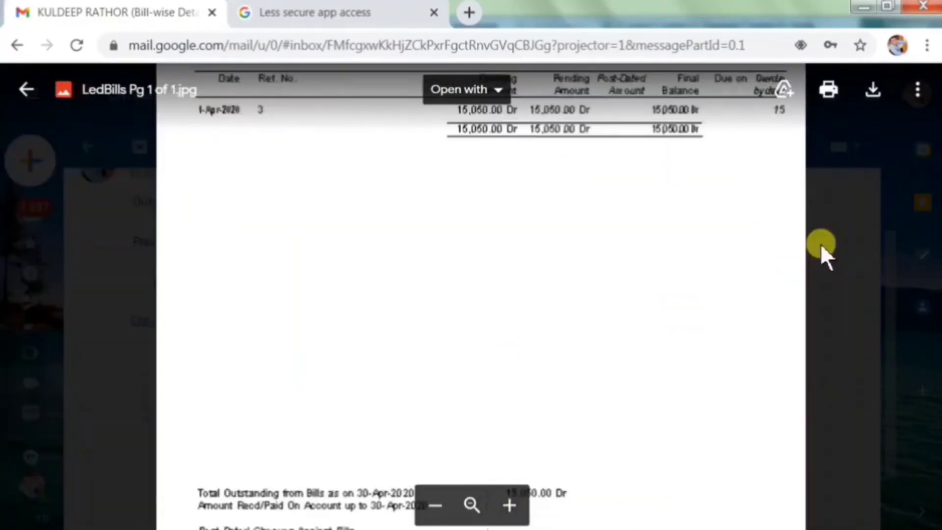
scroll(631, 326, down, 4)
scroll(557, 299, up, 2)
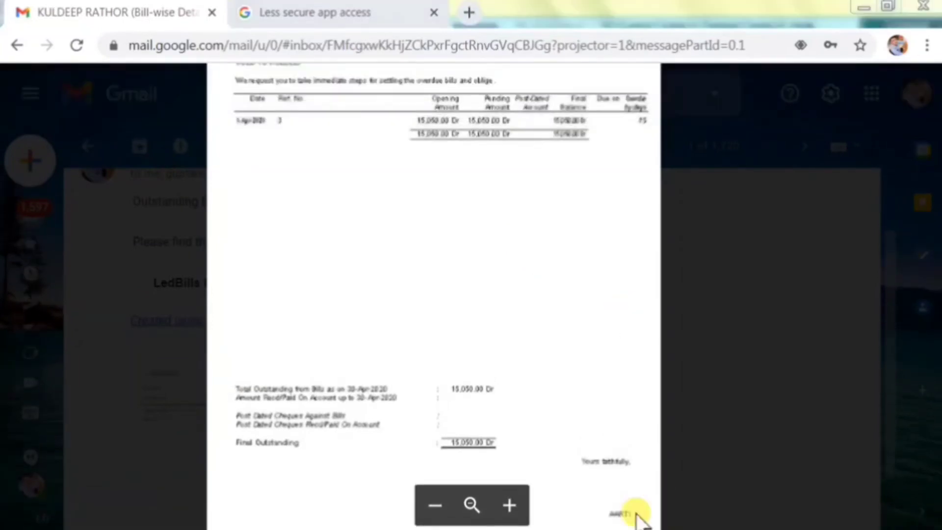
right_click(637, 515)
- Zoom into the bill's table, then close Photo Viewer and Gmail's attachment preview
click(633, 507)
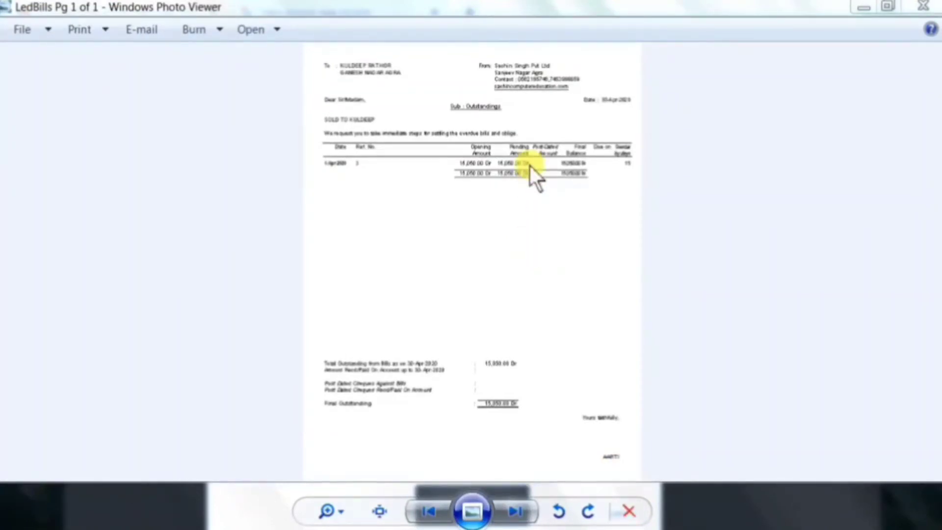
click(328, 512)
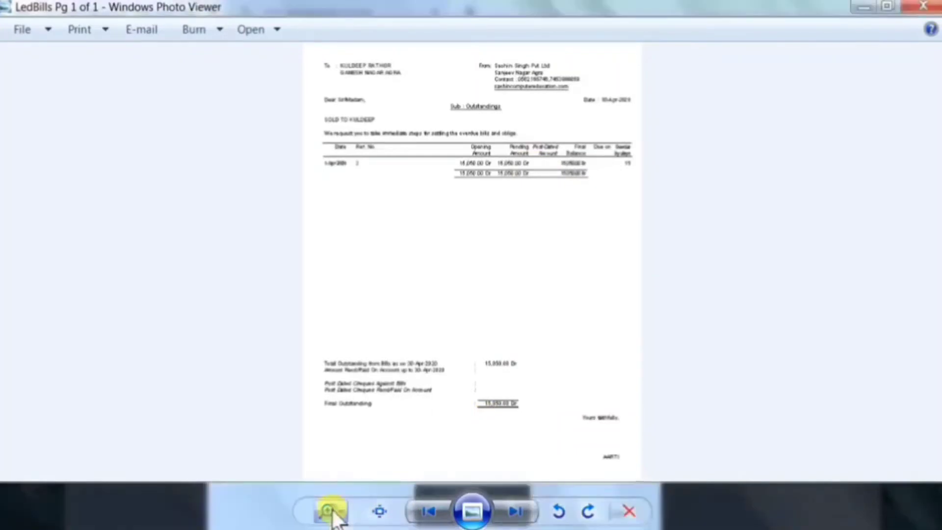
drag(334, 510, 332, 488)
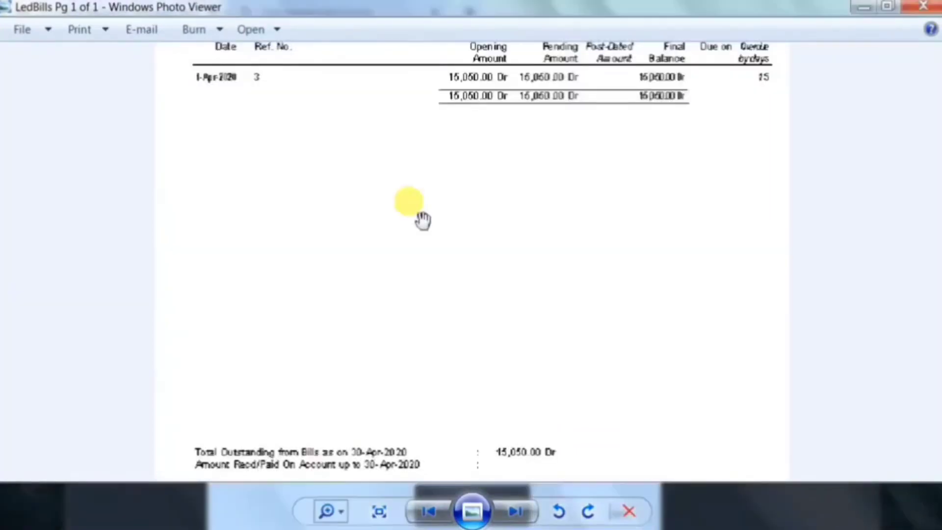
drag(420, 219, 407, 290)
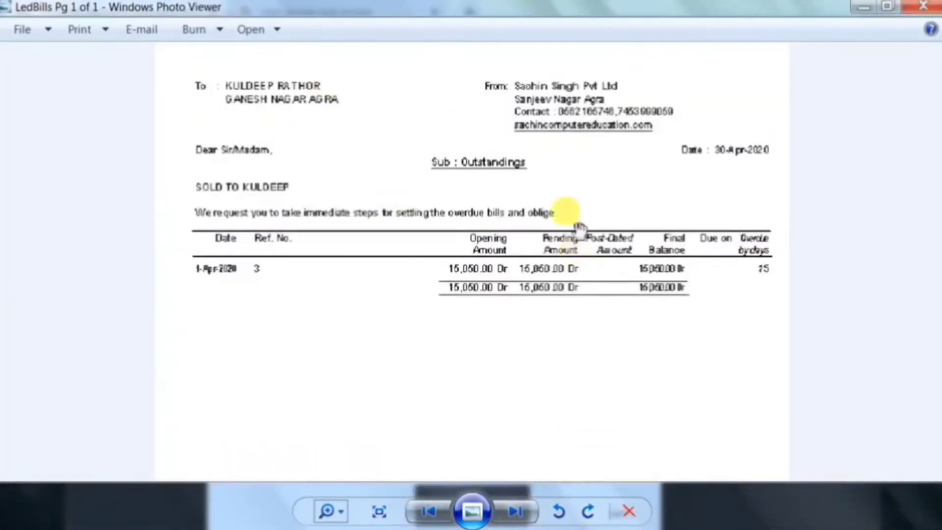
click(923, 6)
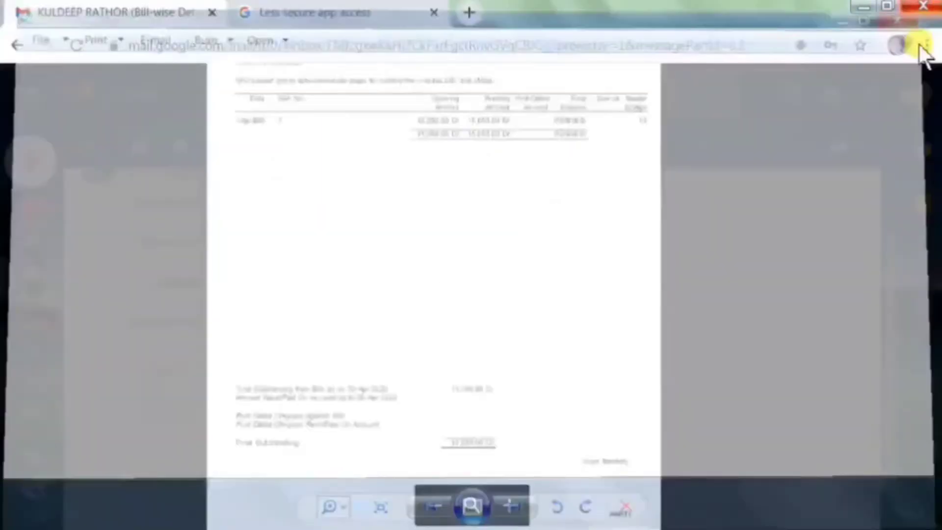
click(714, 343)
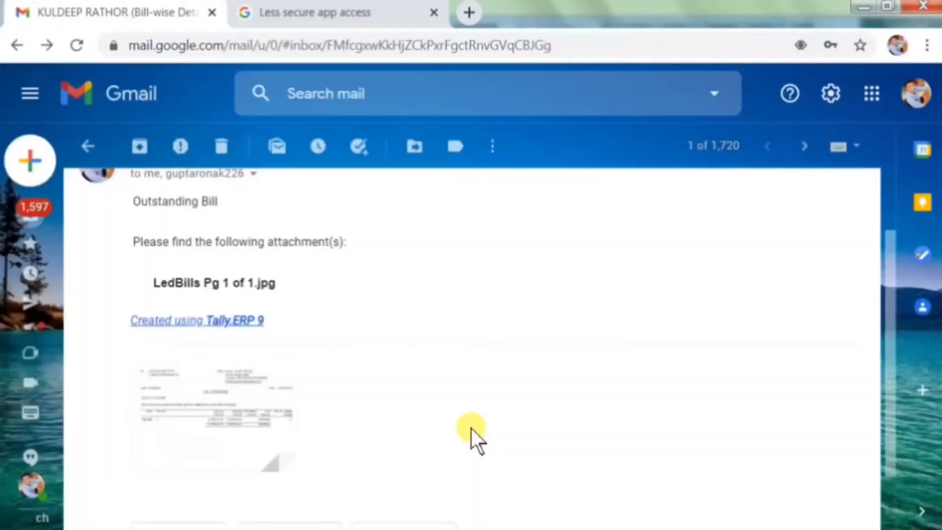
- Display the Day Book in detailed view from the Gateway and bring up its e-mail settings
key(alt+Tab)
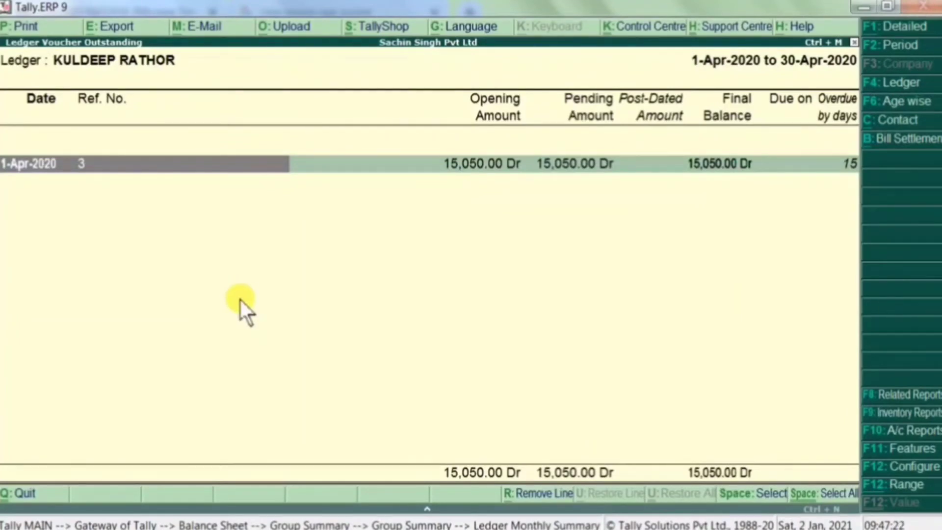
key(Escape)
key(Escape)
key(Escape)
key(Escape)
key(Escape)
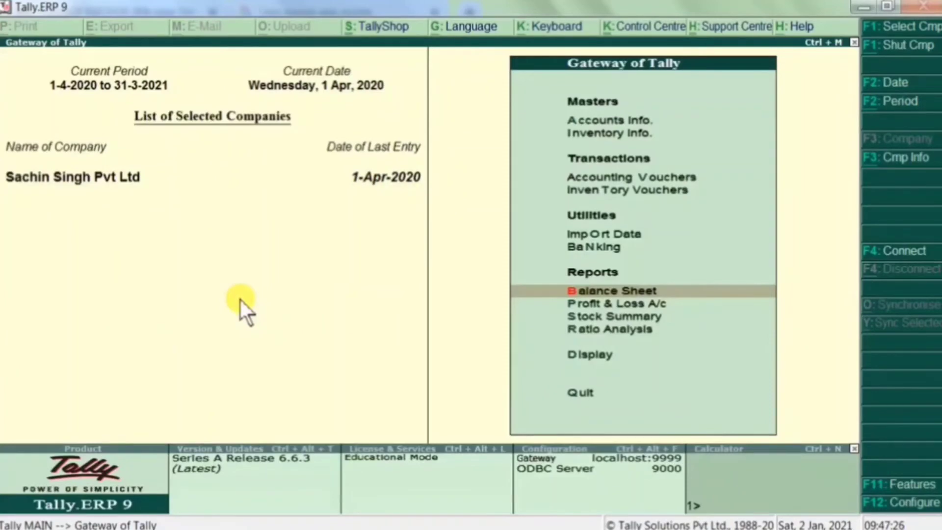
key(d)
key(a)
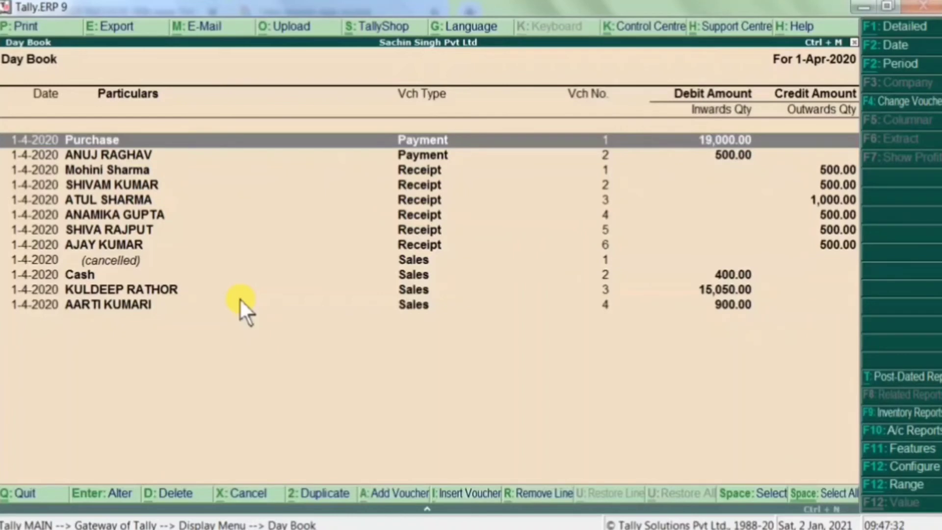
key(alt+F1)
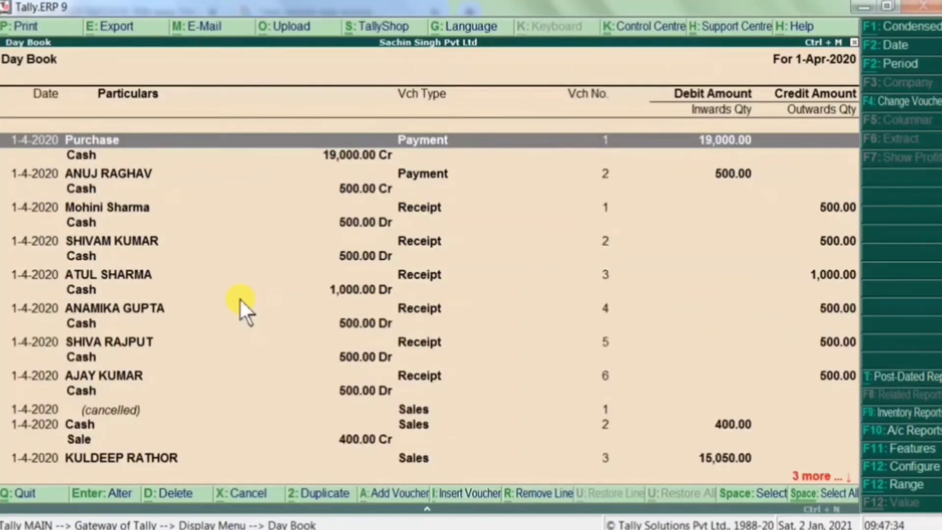
key(alt+m)
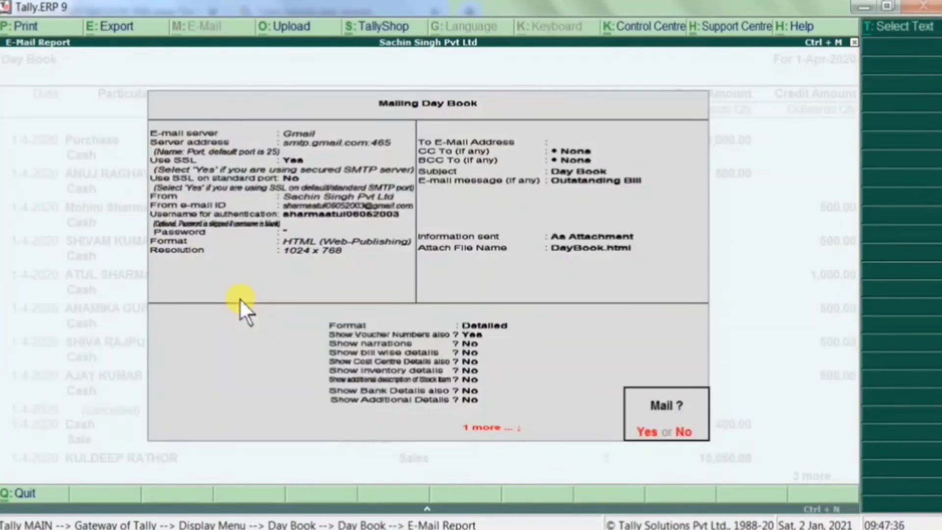
key(BackSpace)
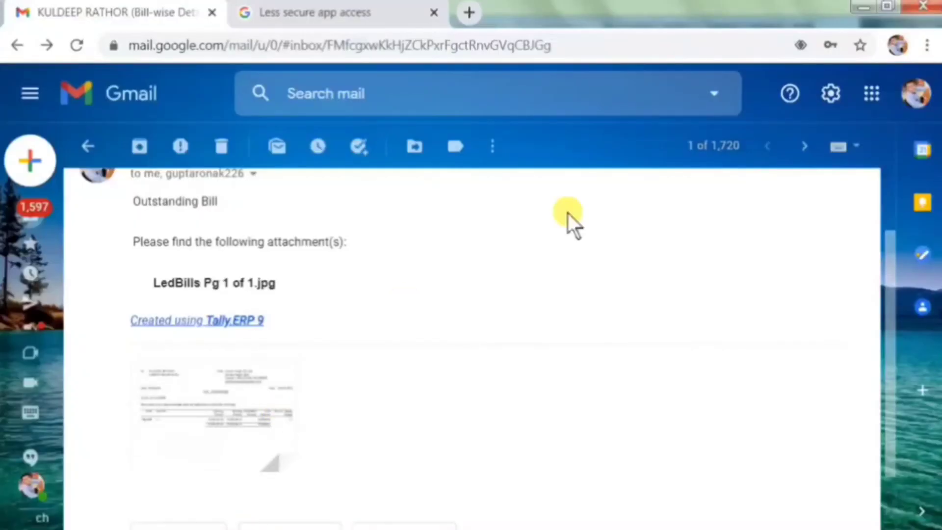
- Check Gmail's Forwarding and POP/IMAP settings for POP and IMAP being enabled
click(90, 147)
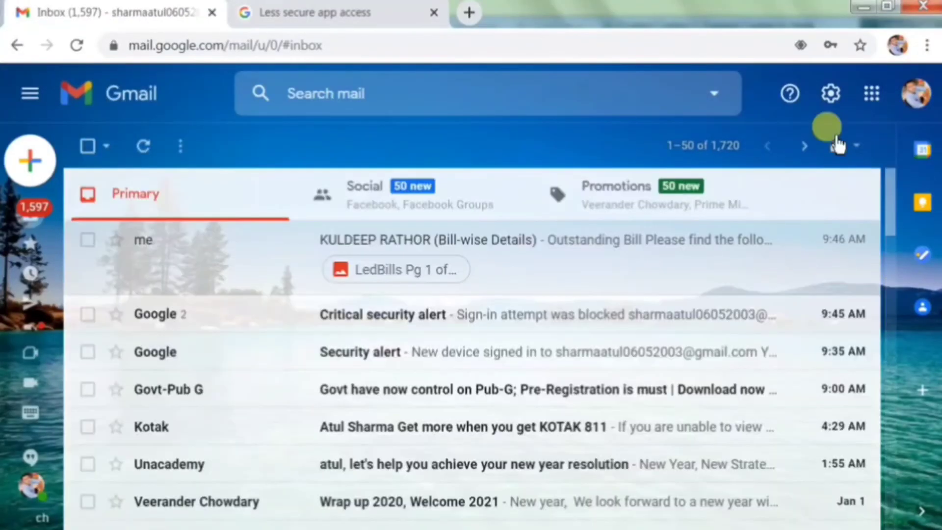
click(829, 101)
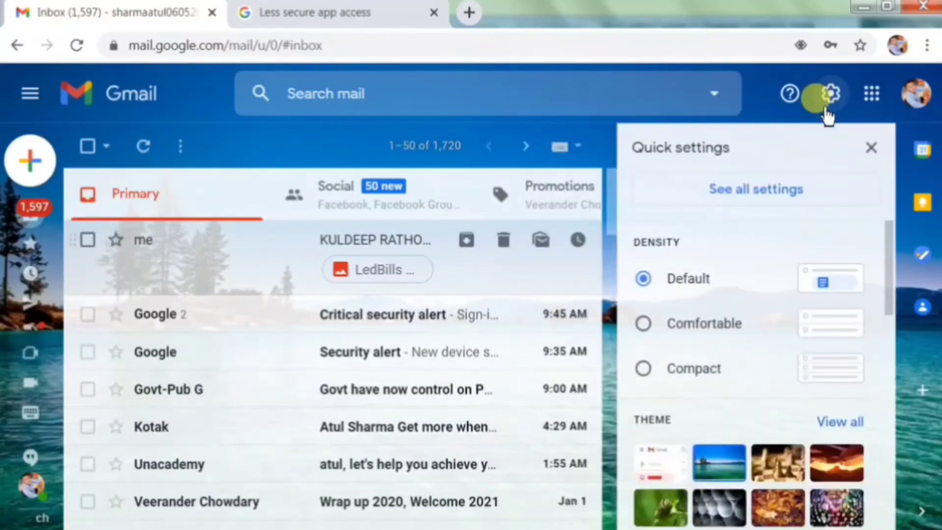
click(758, 196)
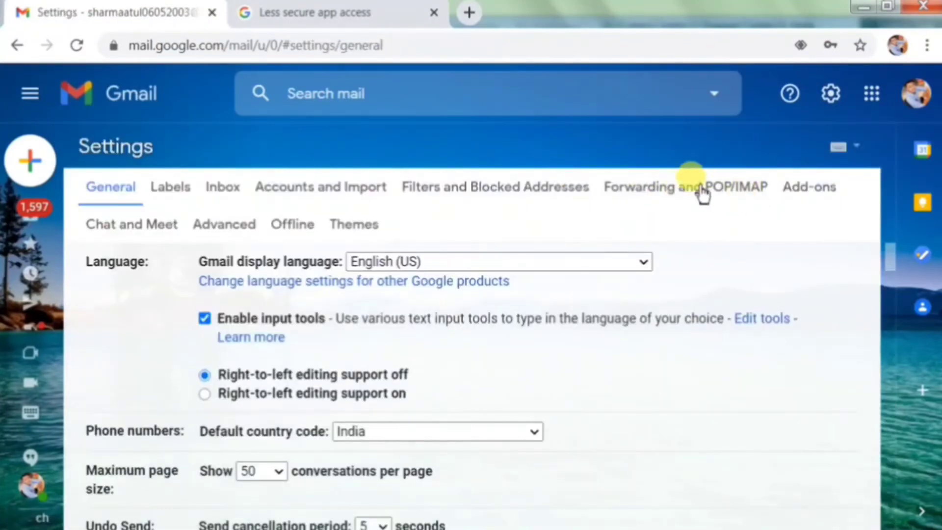
click(733, 195)
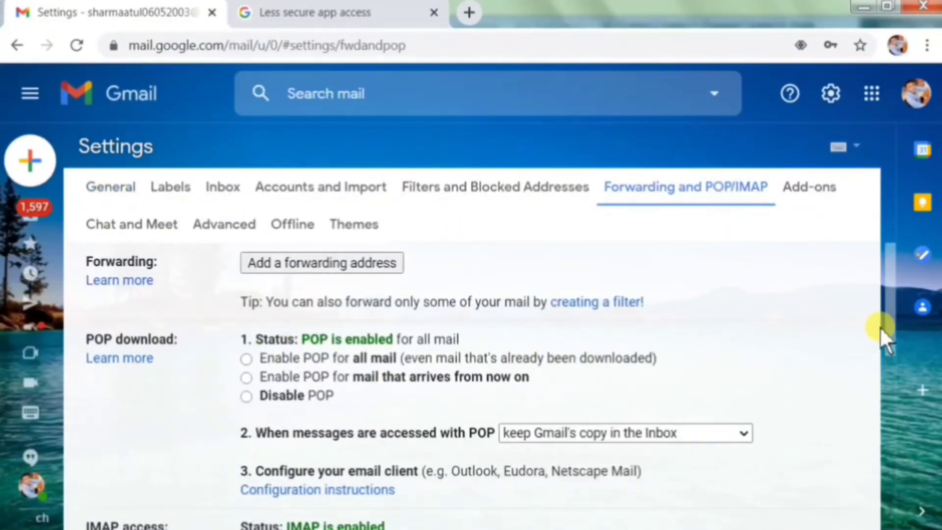
drag(888, 330, 888, 384)
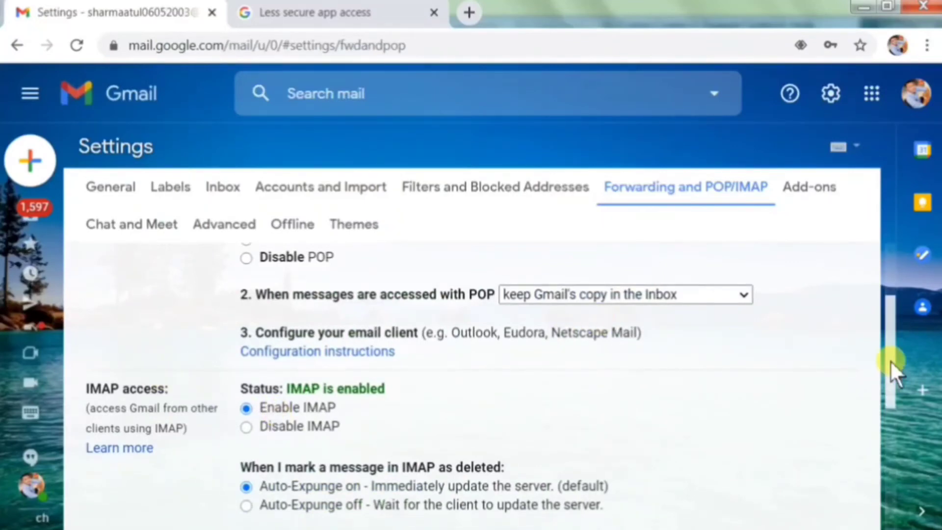
drag(889, 360, 890, 482)
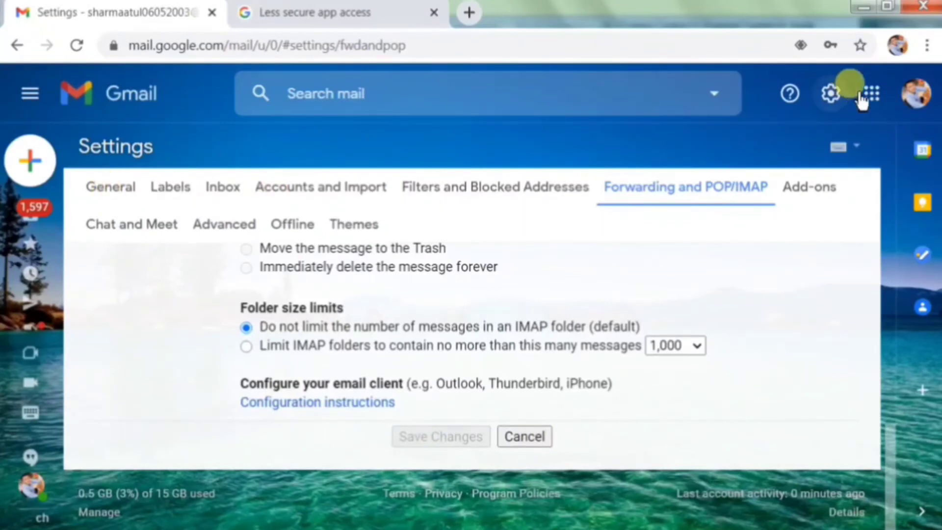
- Verify Less secure app access is ON via the Google Account, then close those tabs
click(870, 96)
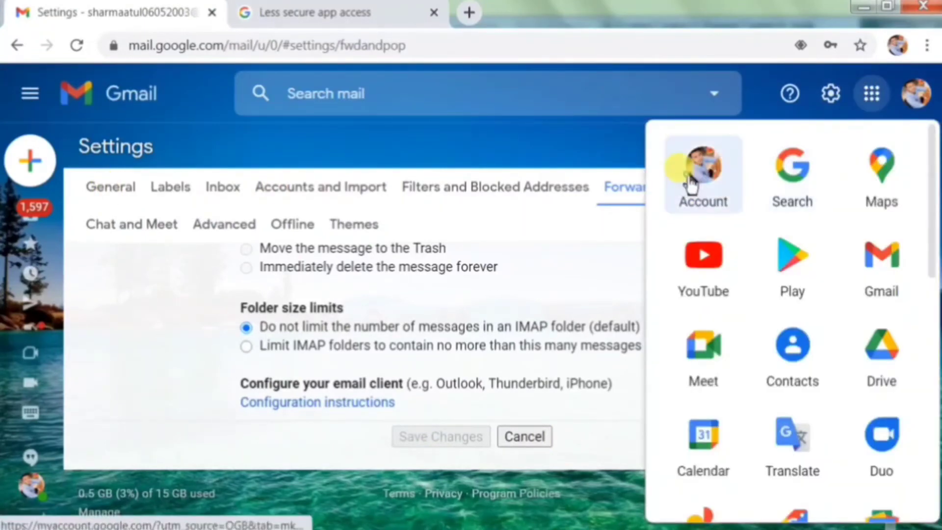
click(689, 179)
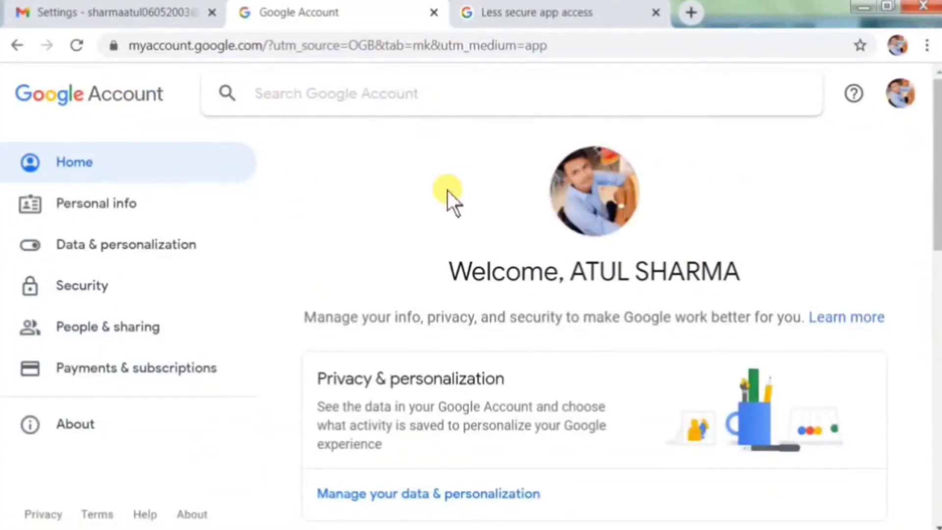
text(less)
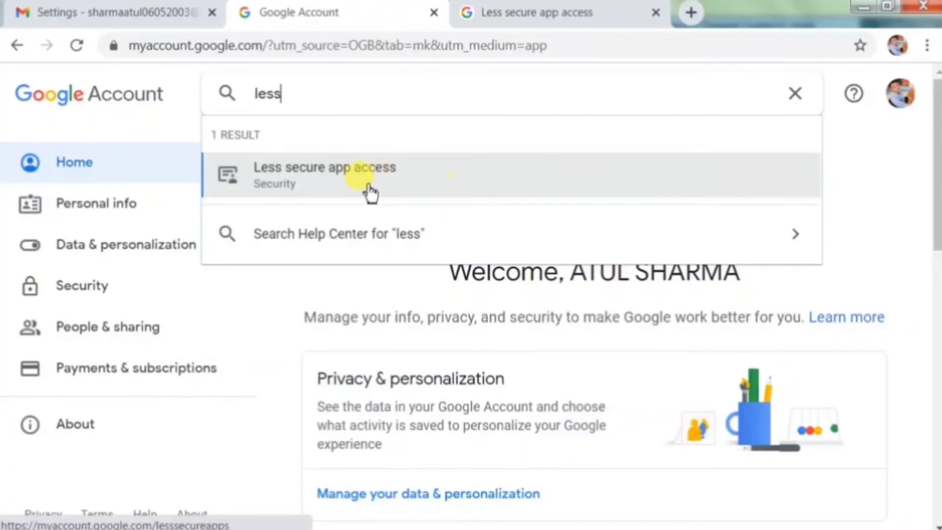
click(370, 191)
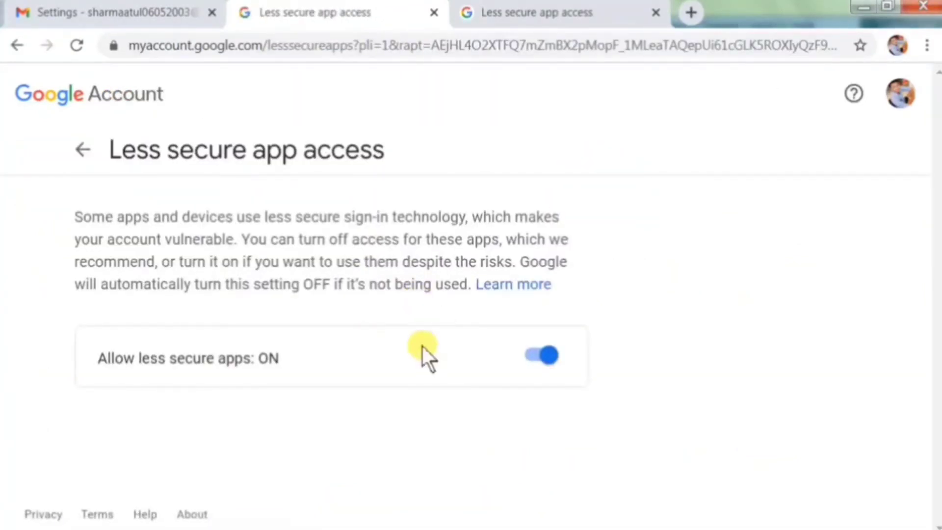
click(434, 13)
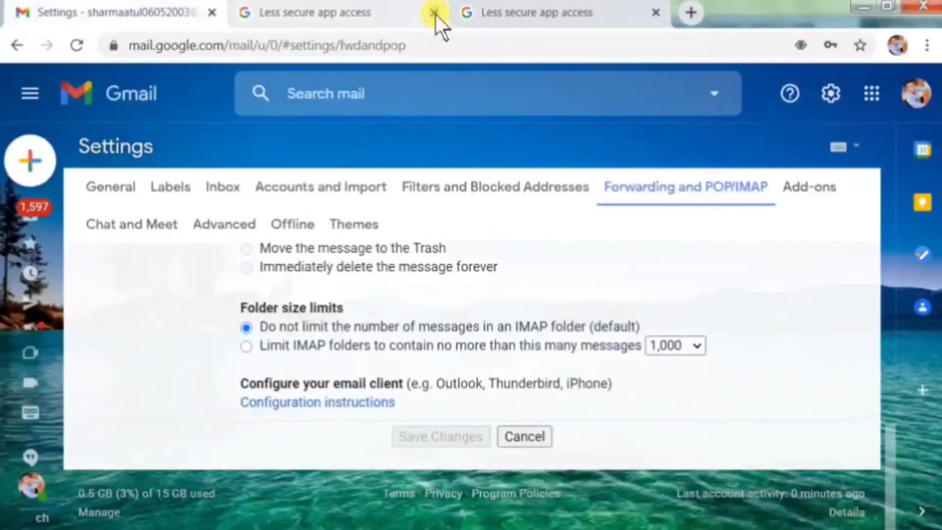
click(435, 13)
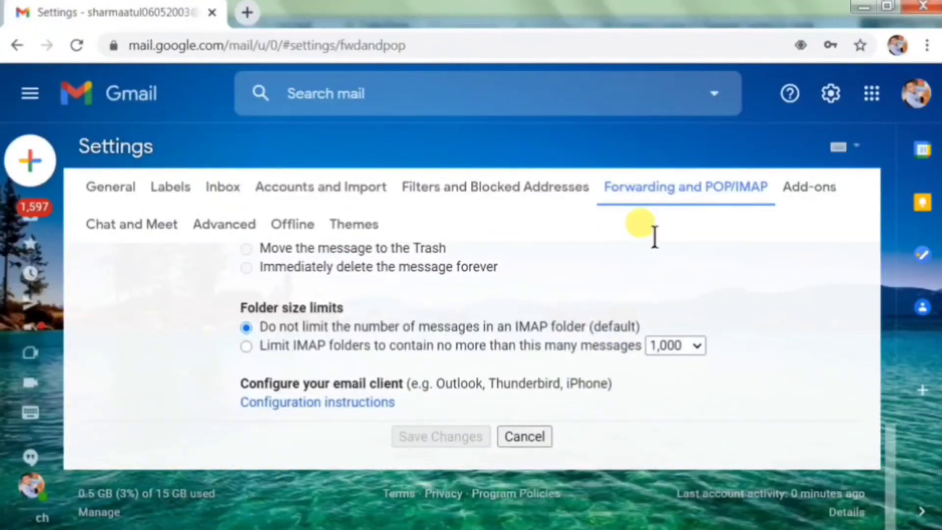
mouse_move(45, 226)
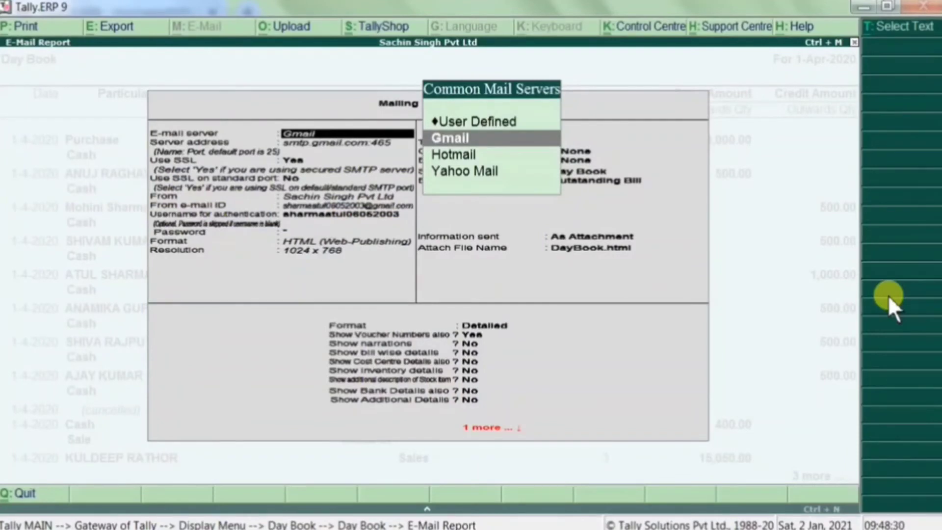
- Keep Gmail as the mail server with SSL and enter the account password
key(Return)
key(Return)
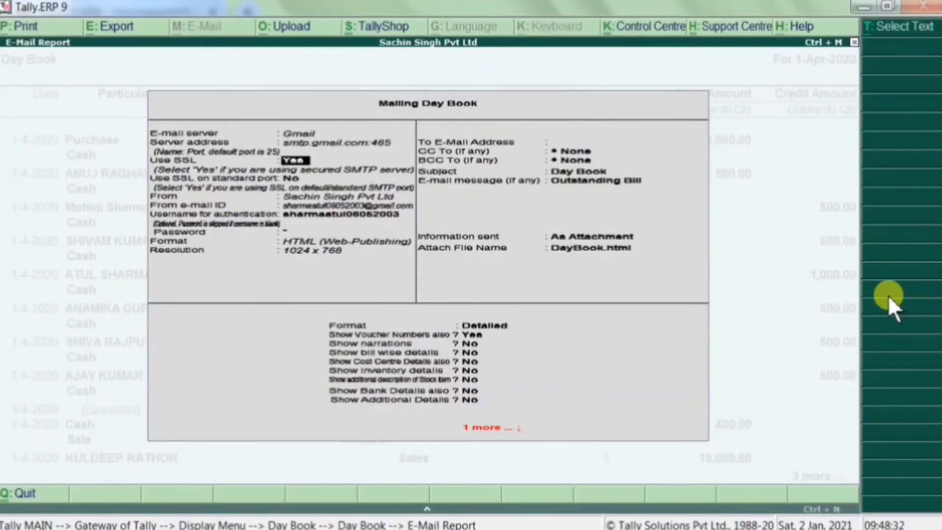
key(Return)
key(Return)
key(Return)
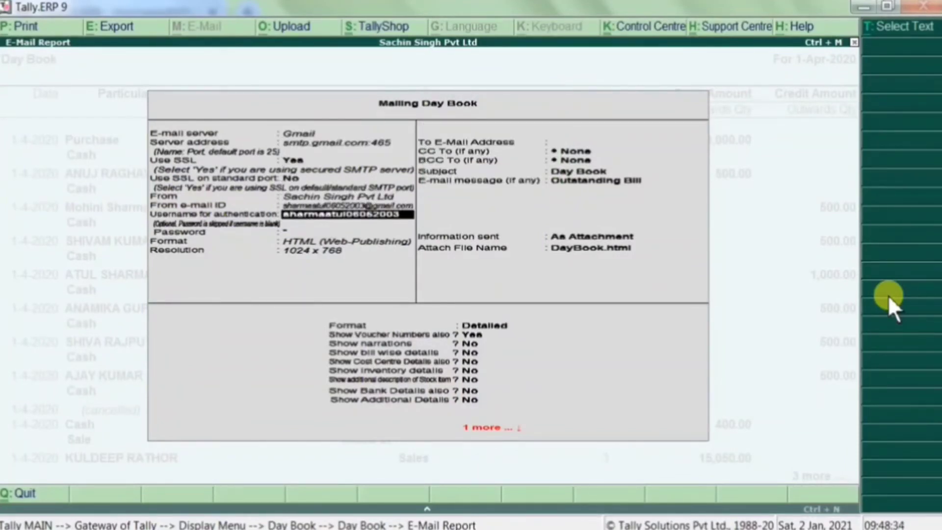
key(Return)
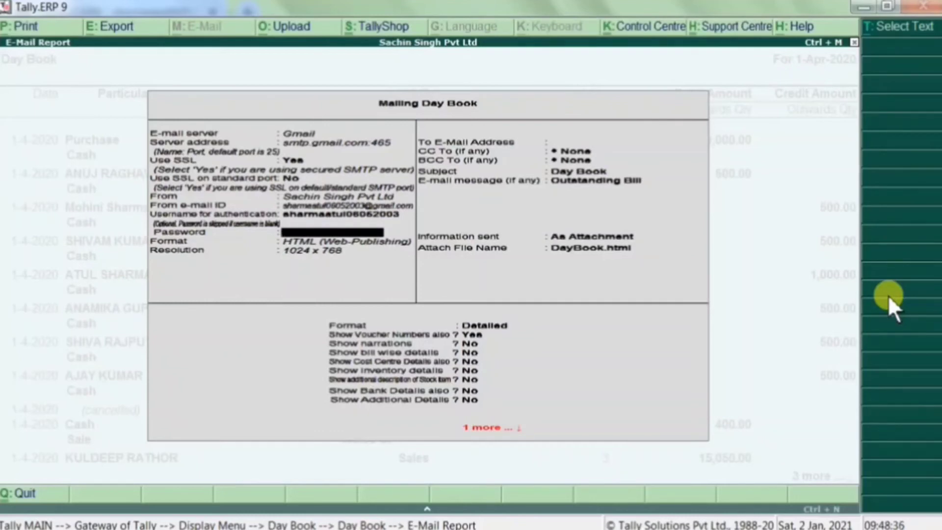
text(********)
key(Return)
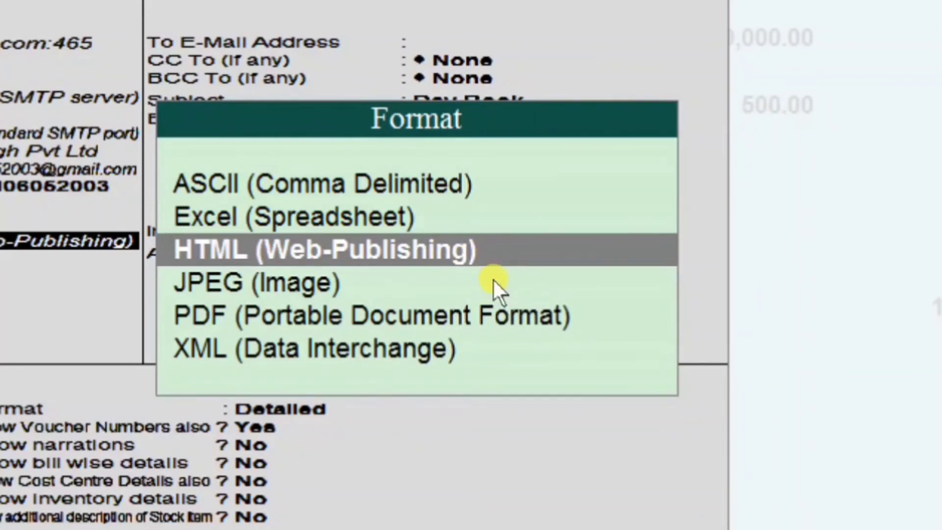
- Choose PDF as the attachment format on A4 paper in Portrait orientation
key(Down)
key(Down)
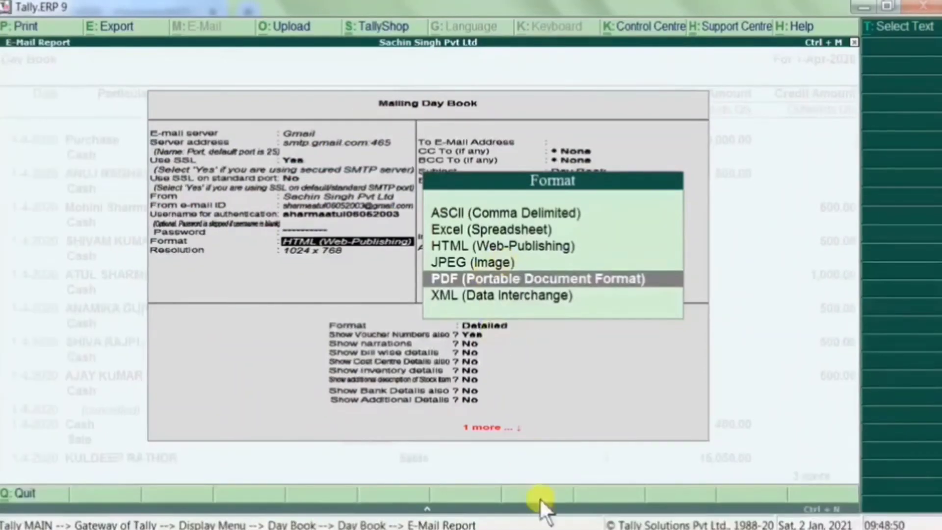
right_click(652, 525)
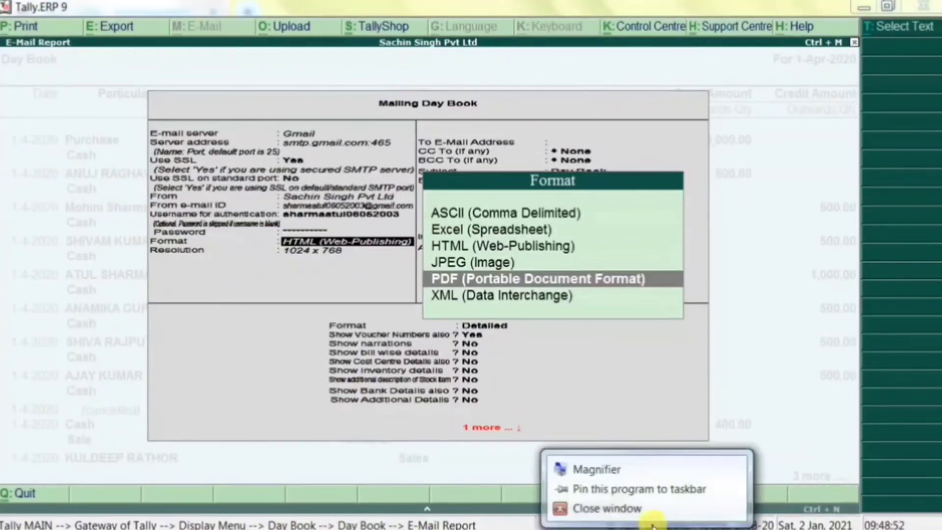
click(679, 403)
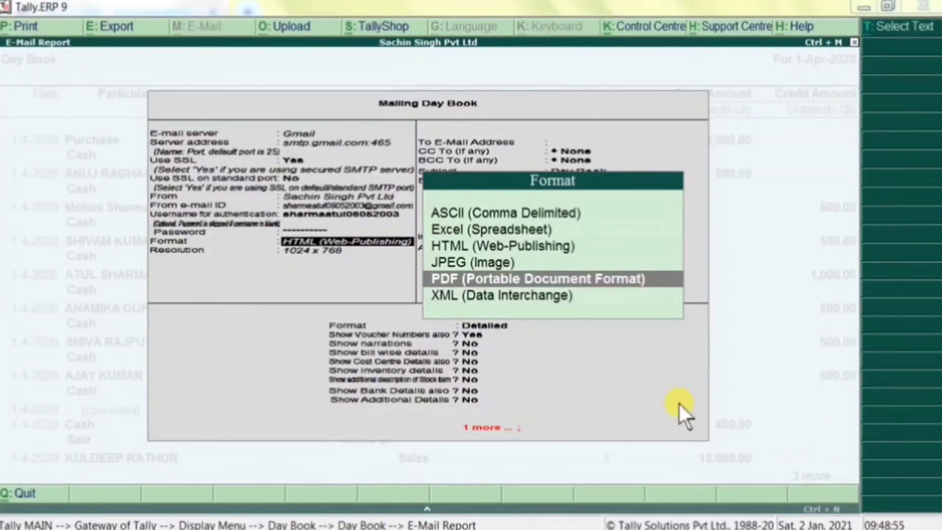
click(628, 280)
key(Return)
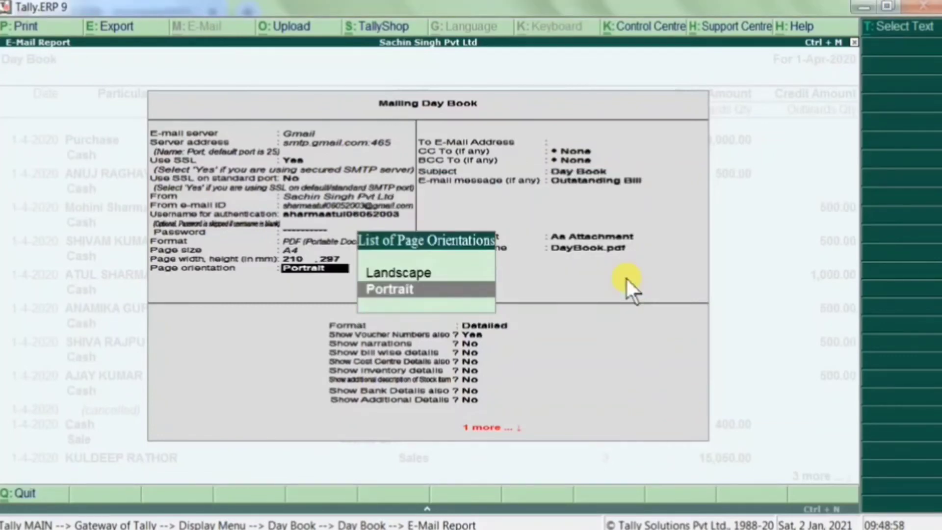
key(BackSpace)
key(BackSpace)
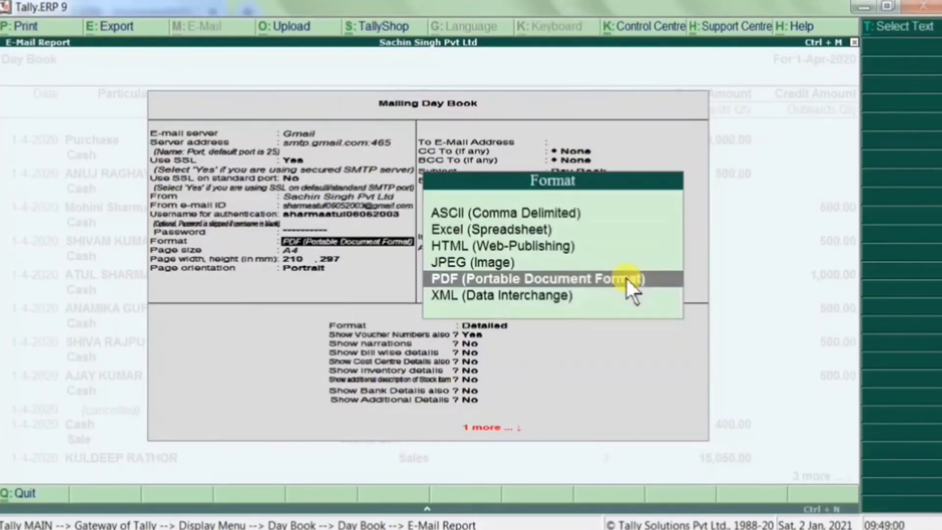
click(626, 277)
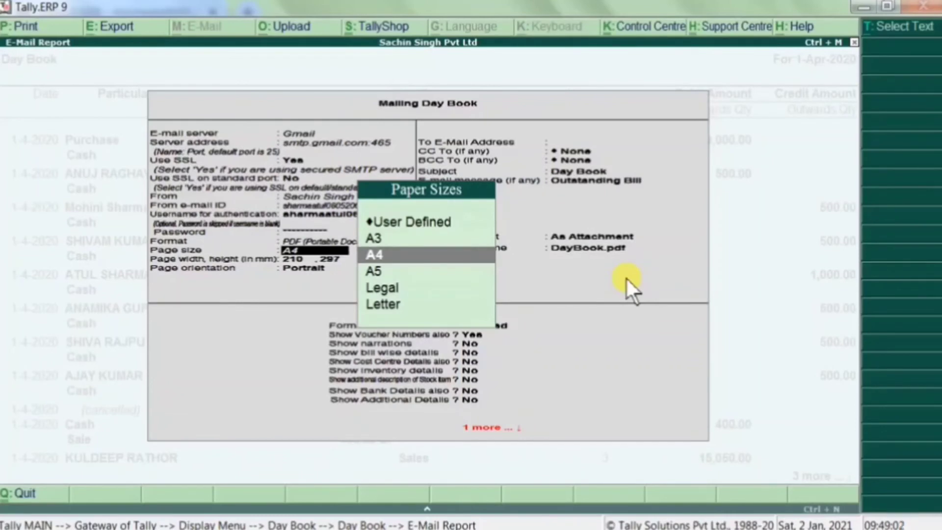
key(Return)
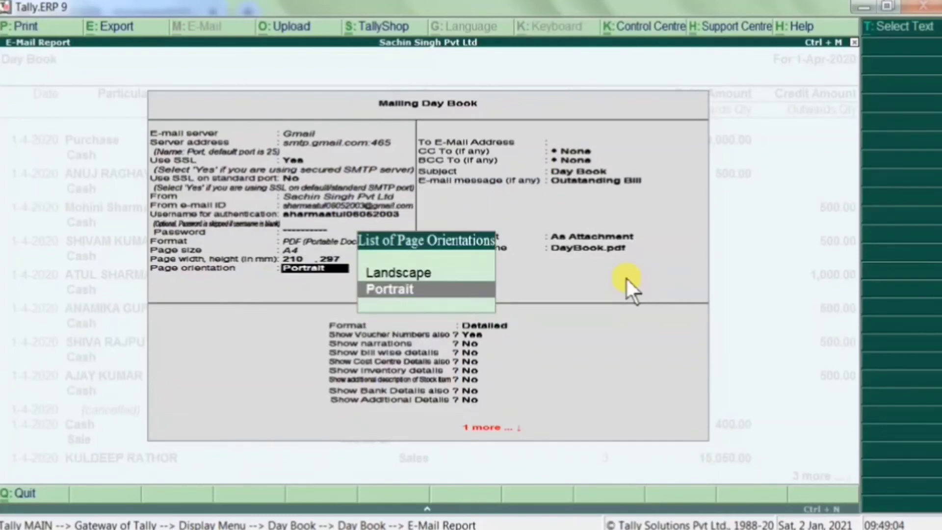
key(Up)
key(Down)
key(Return)
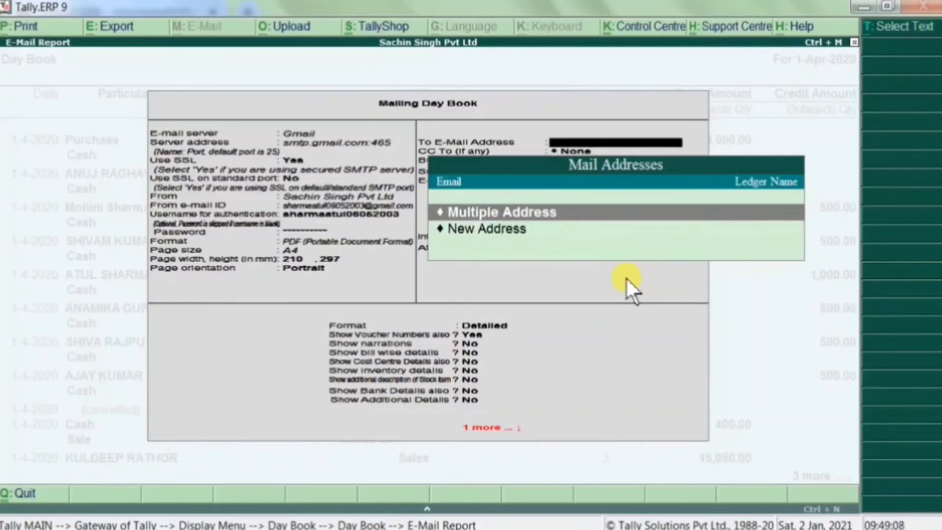
- Enter a new recipient's Gmail address and leave CC and BCC as None
key(Down)
key(Return)
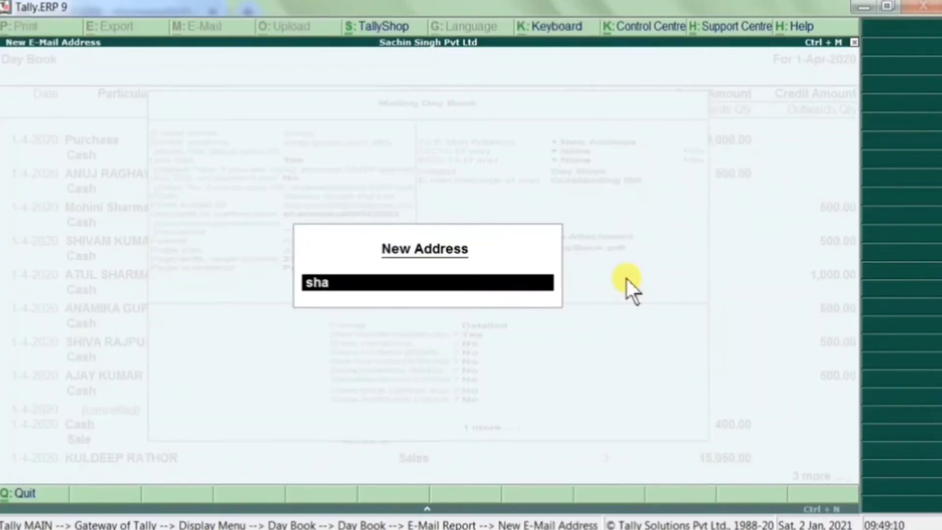
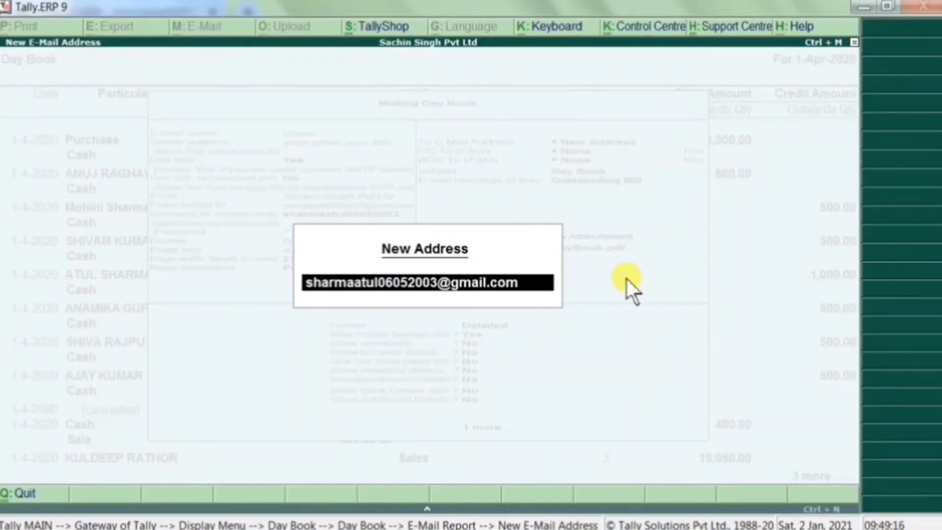
key(Return)
key(Return)
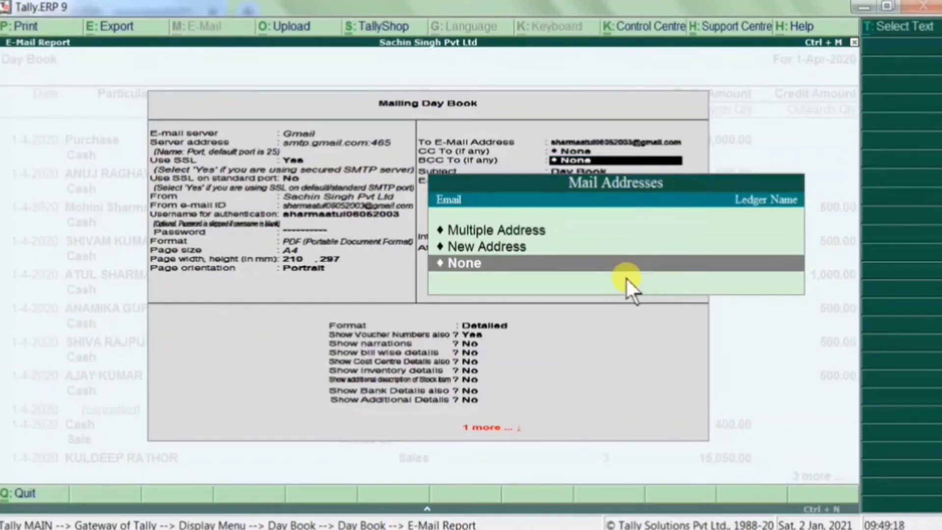
key(Return)
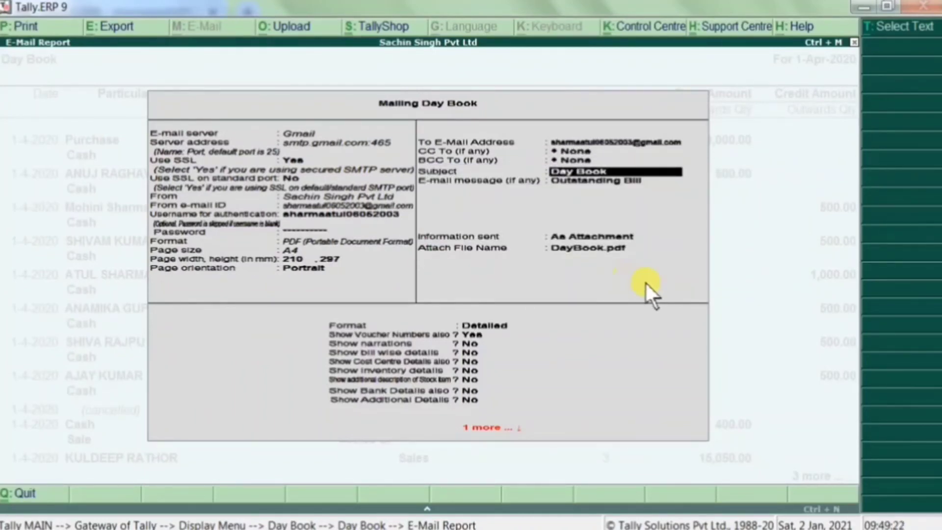
- Replace the message with 'All Day Book Details' and keep DayBook.pdf as the attachment name
key(Return)
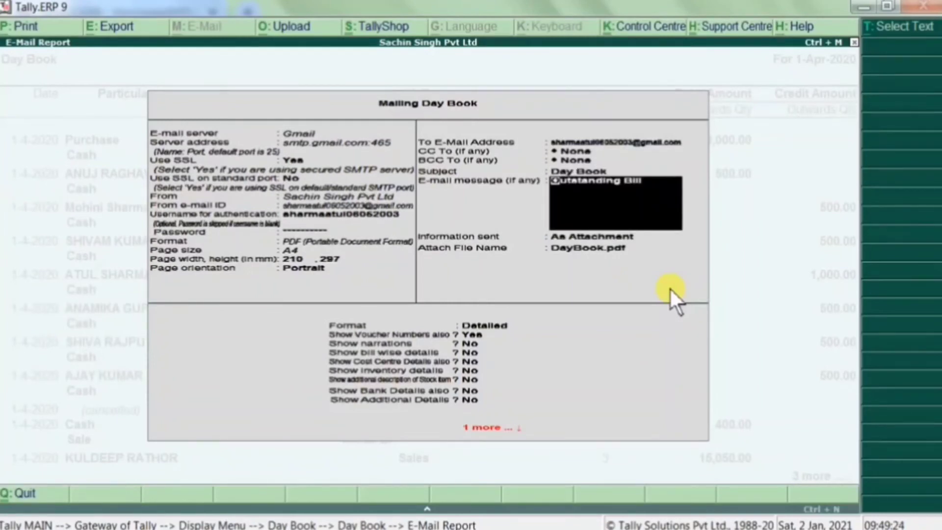
key(Delete)
key(Delete)
key(Delete)
key(Delete)
key(Delete)
key(Delete)
key(Delete)
key(Delete)
key(Delete)
key(Delete)
key(Delete)
key(Delete)
key(Delete)
key(Delete)
key(Delete)
key(Delete)
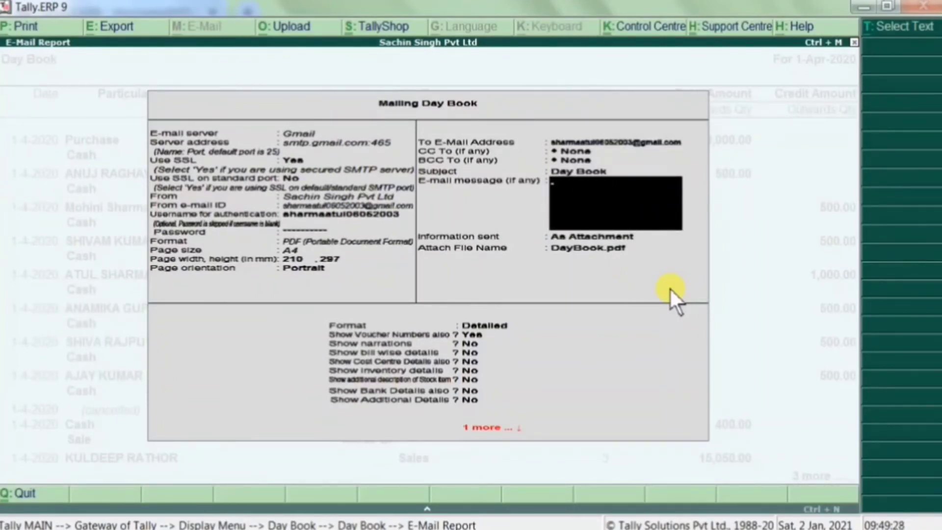
text(All)
text( de)
key(BackSpace)
key(BackSpace)
key(BackSpace)
text(Day Book)
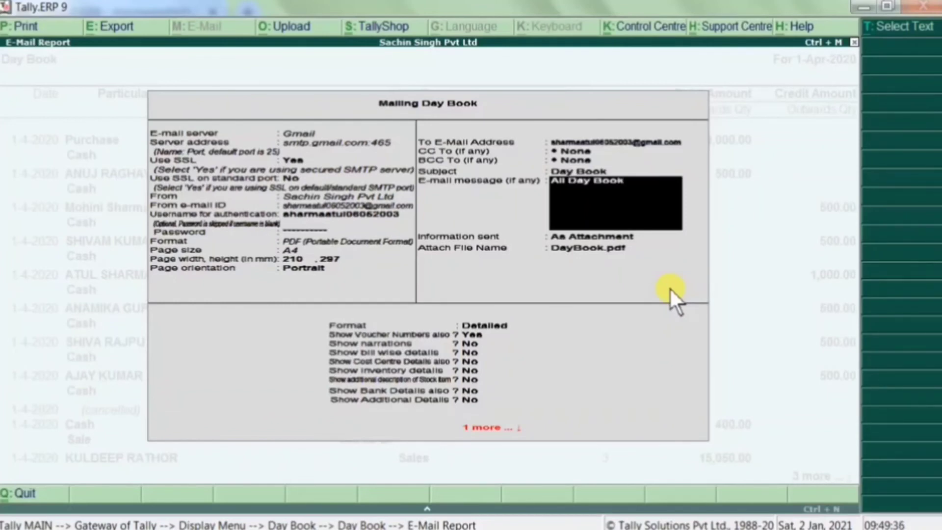
text( Datails)
key(Return)
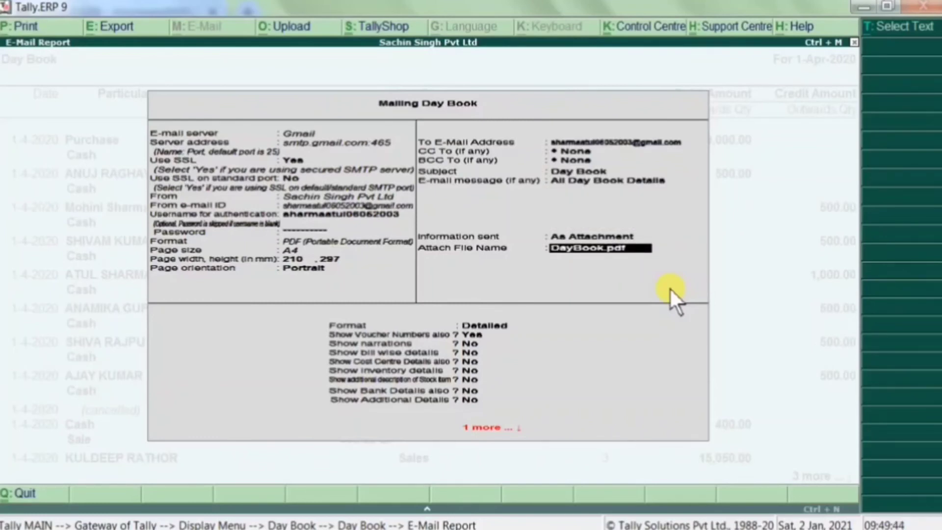
key(Return)
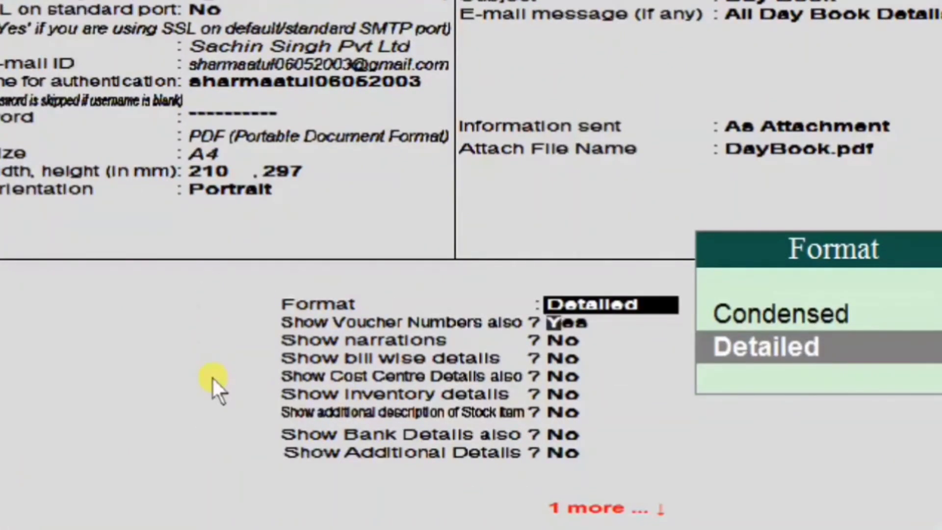
- Keep Detailed format and include narrations, bill-wise, inventory and stock item description details
key(Return)
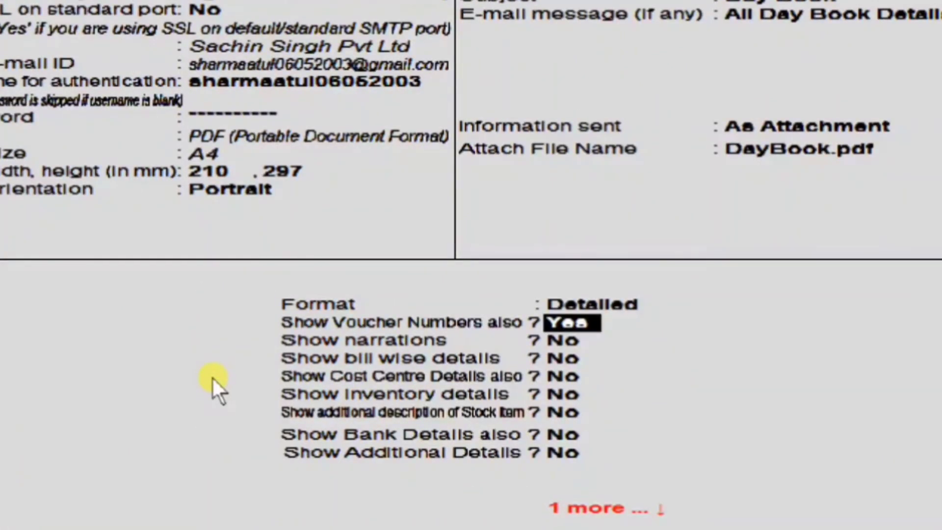
key(Return)
text(y)
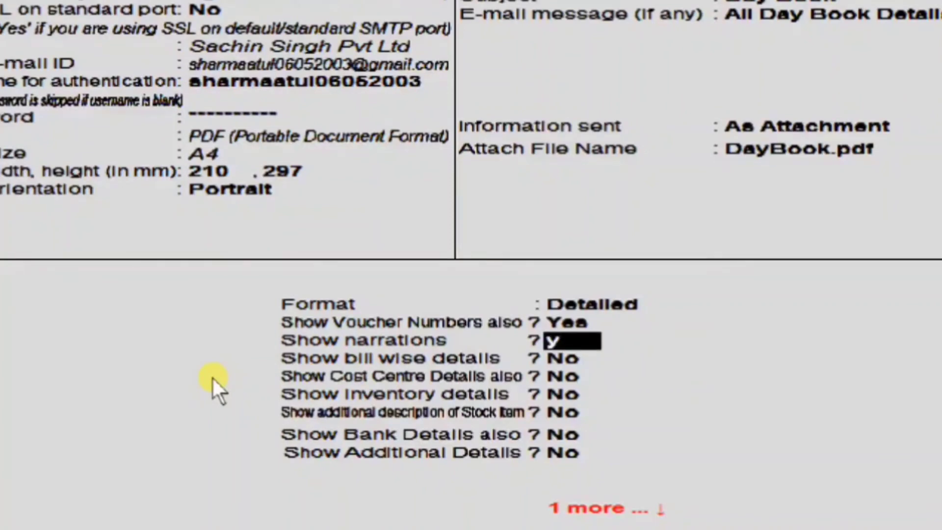
key(Return)
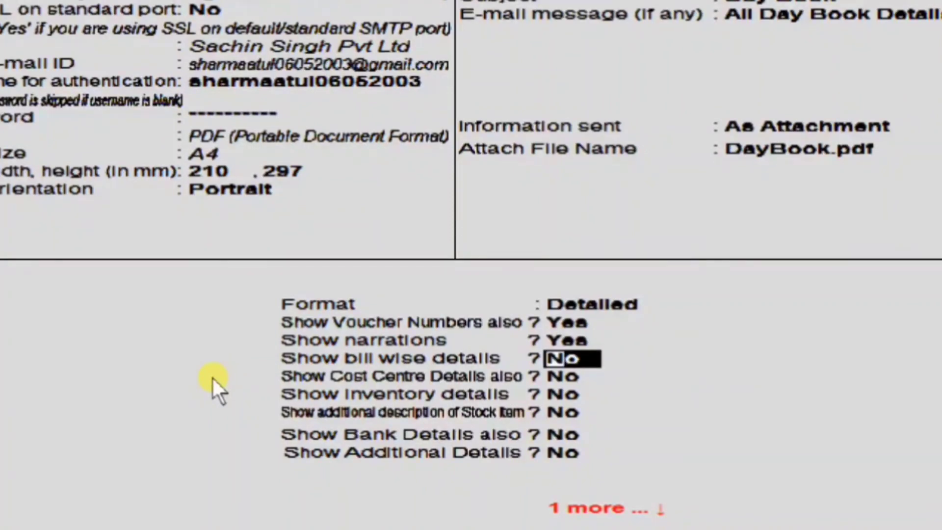
text(y)
key(Return)
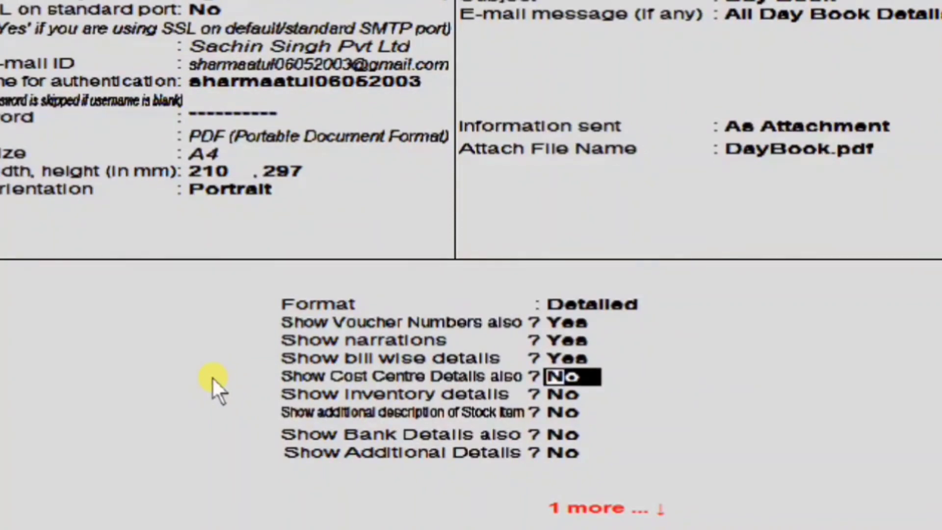
key(Return)
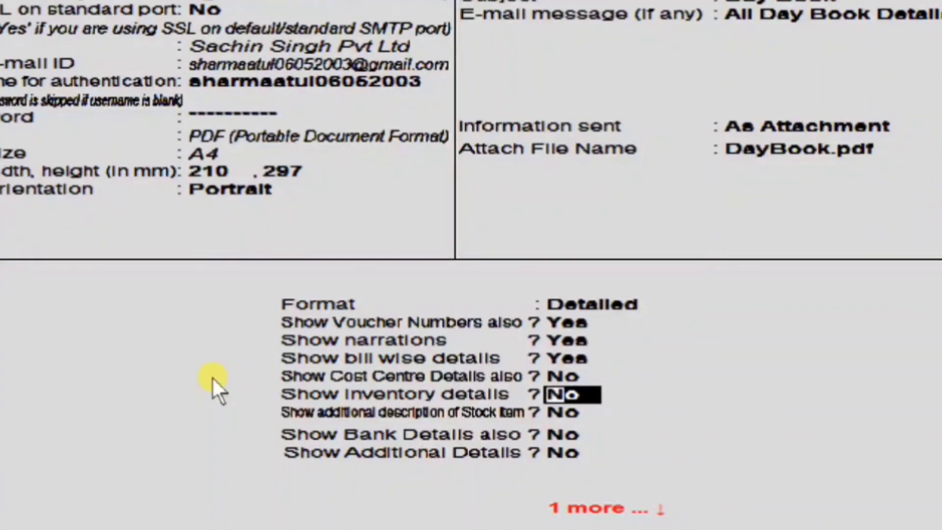
text(y)
key(Return)
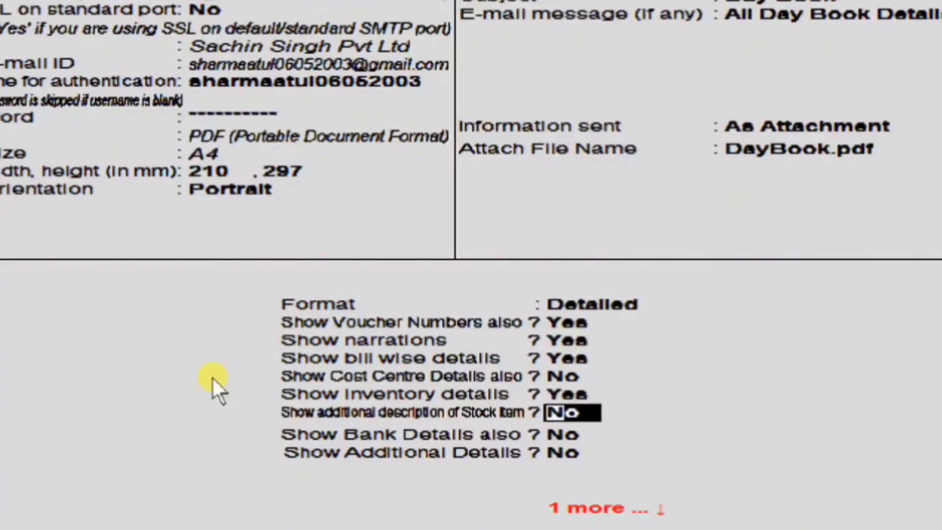
text(y)
key(Return)
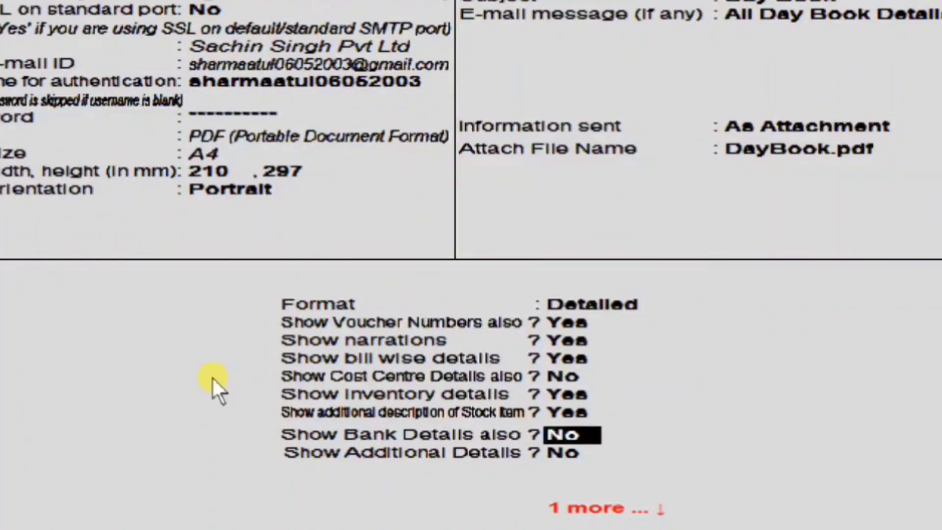
key(Return)
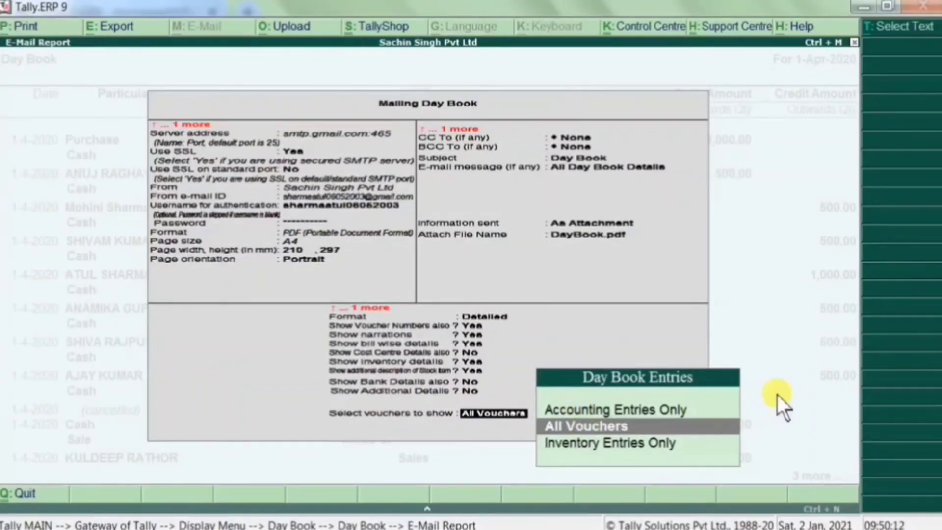
- Show All Vouchers in the report and confirm Yes to Mail
key(Up)
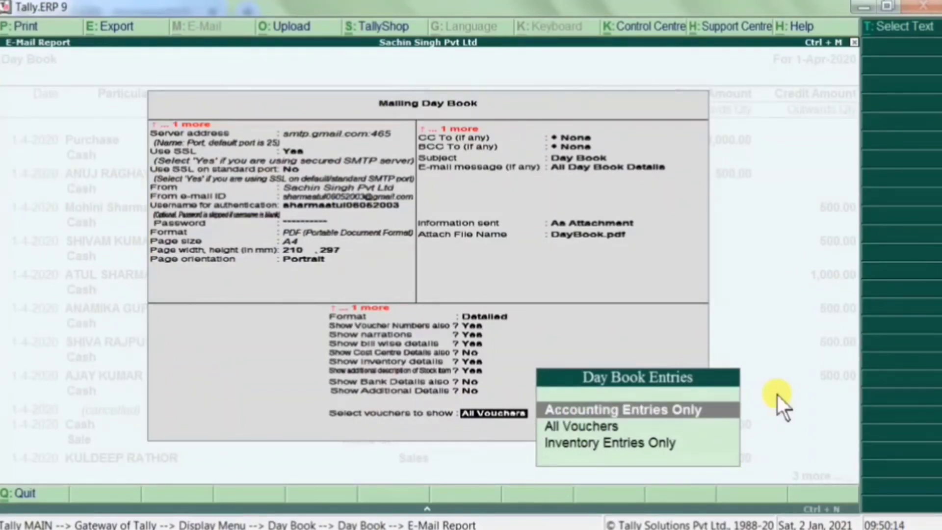
key(Down)
key(Down)
key(Up)
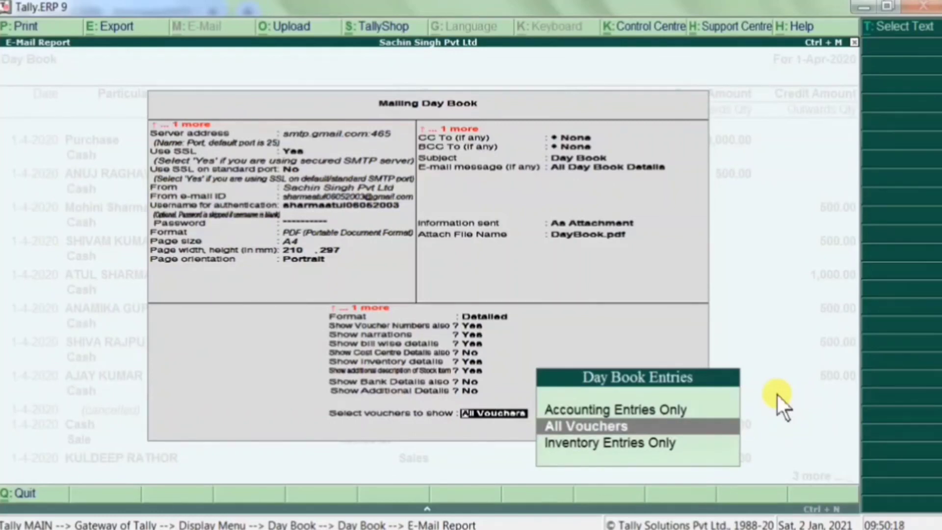
key(Up)
key(Down)
key(Down)
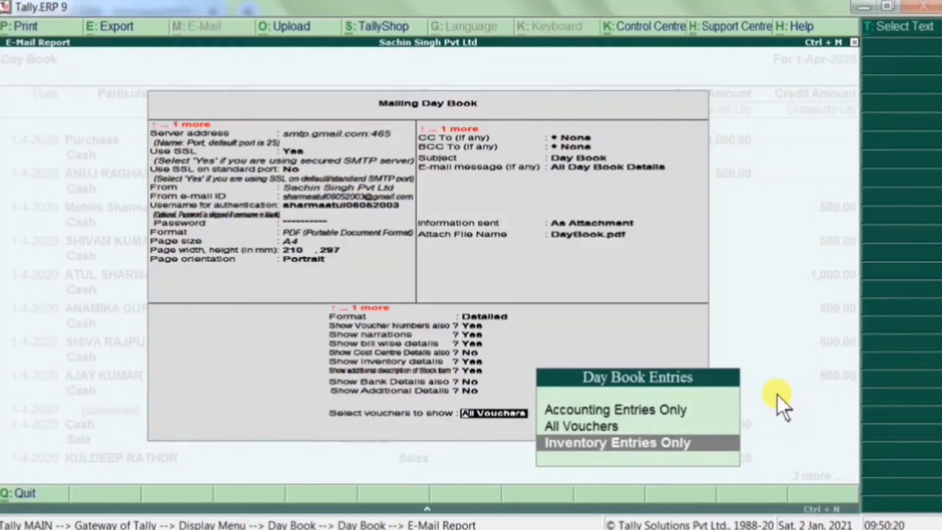
key(Up)
key(Return)
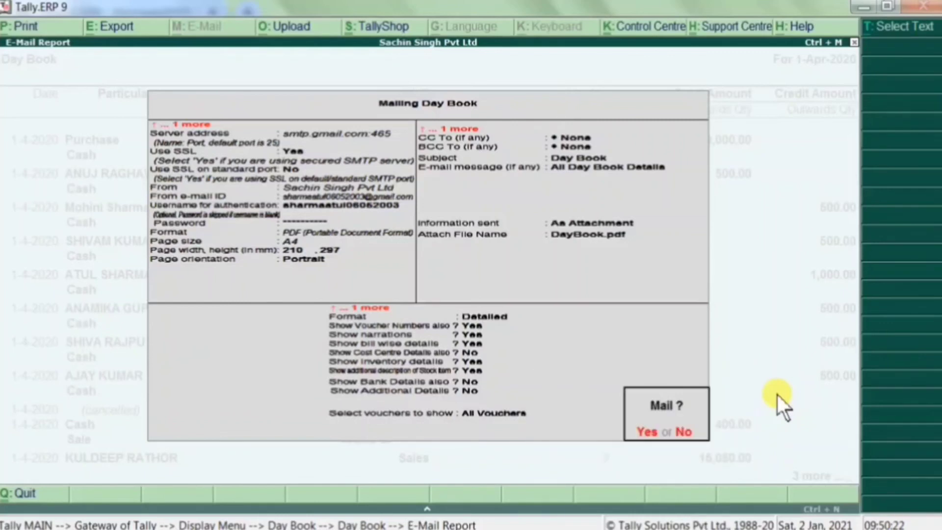
key(Return)
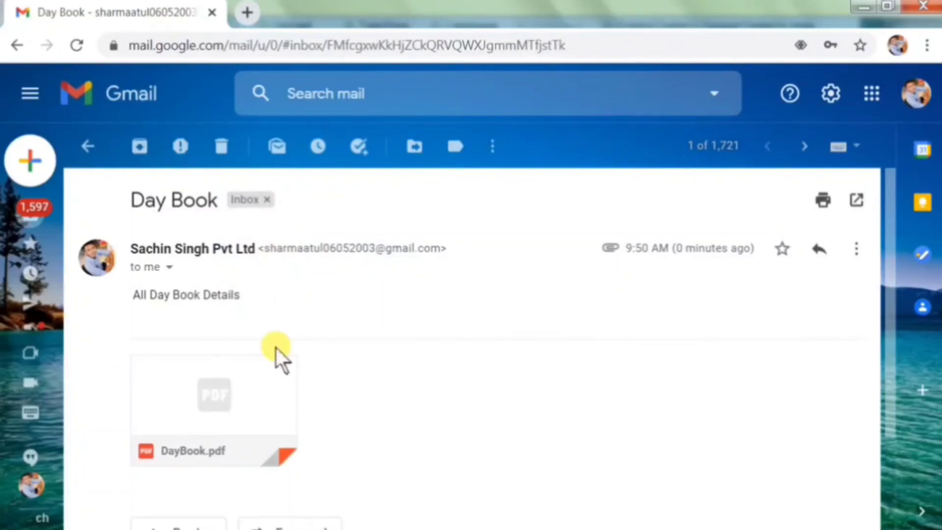
- Preview the DayBook.pdf attachment, scroll through its pages, then close the preview
click(266, 414)
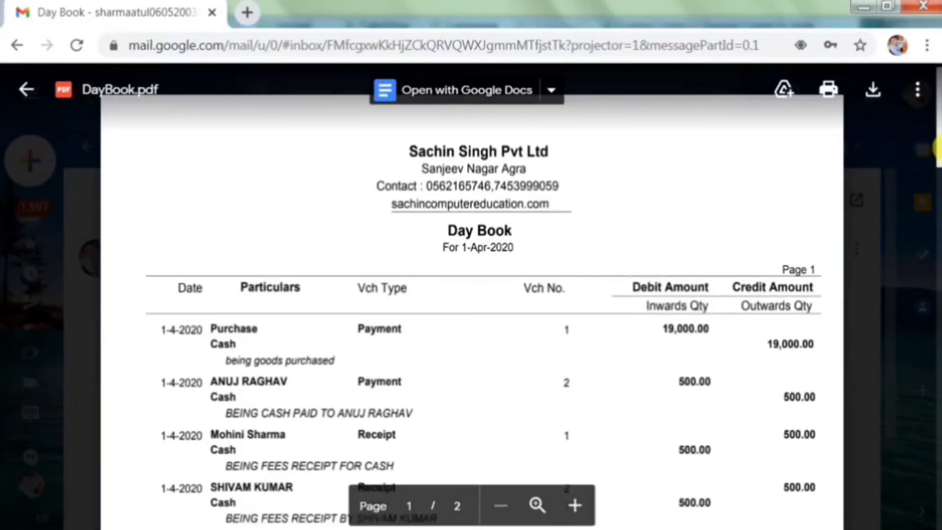
drag(937, 128, 936, 167)
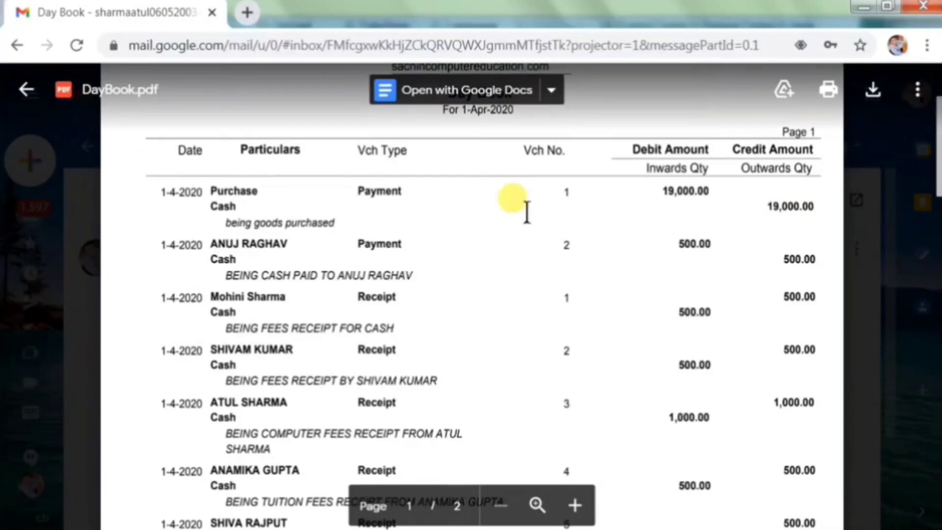
drag(938, 166, 936, 74)
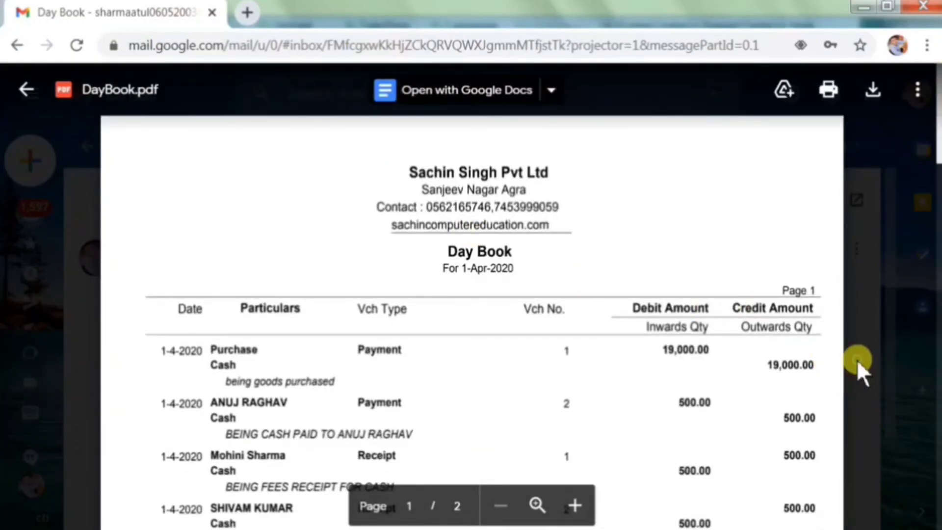
click(856, 359)
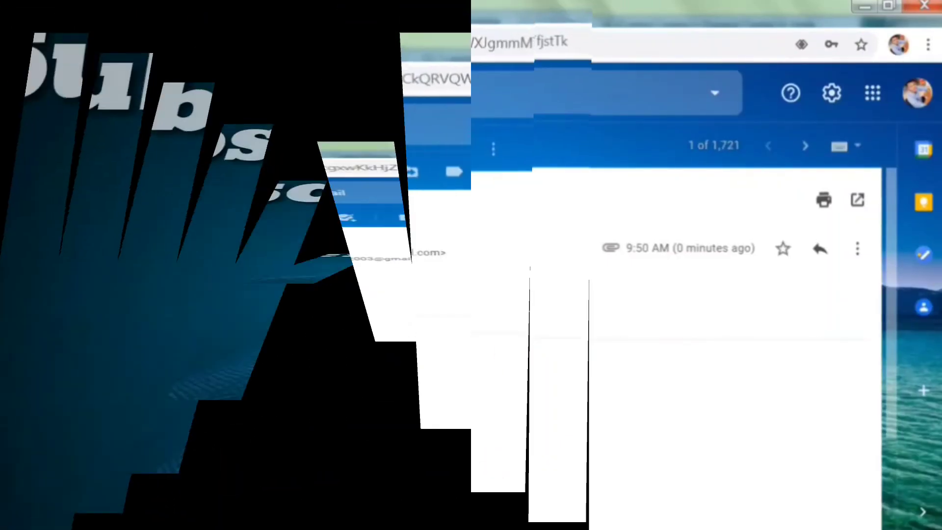